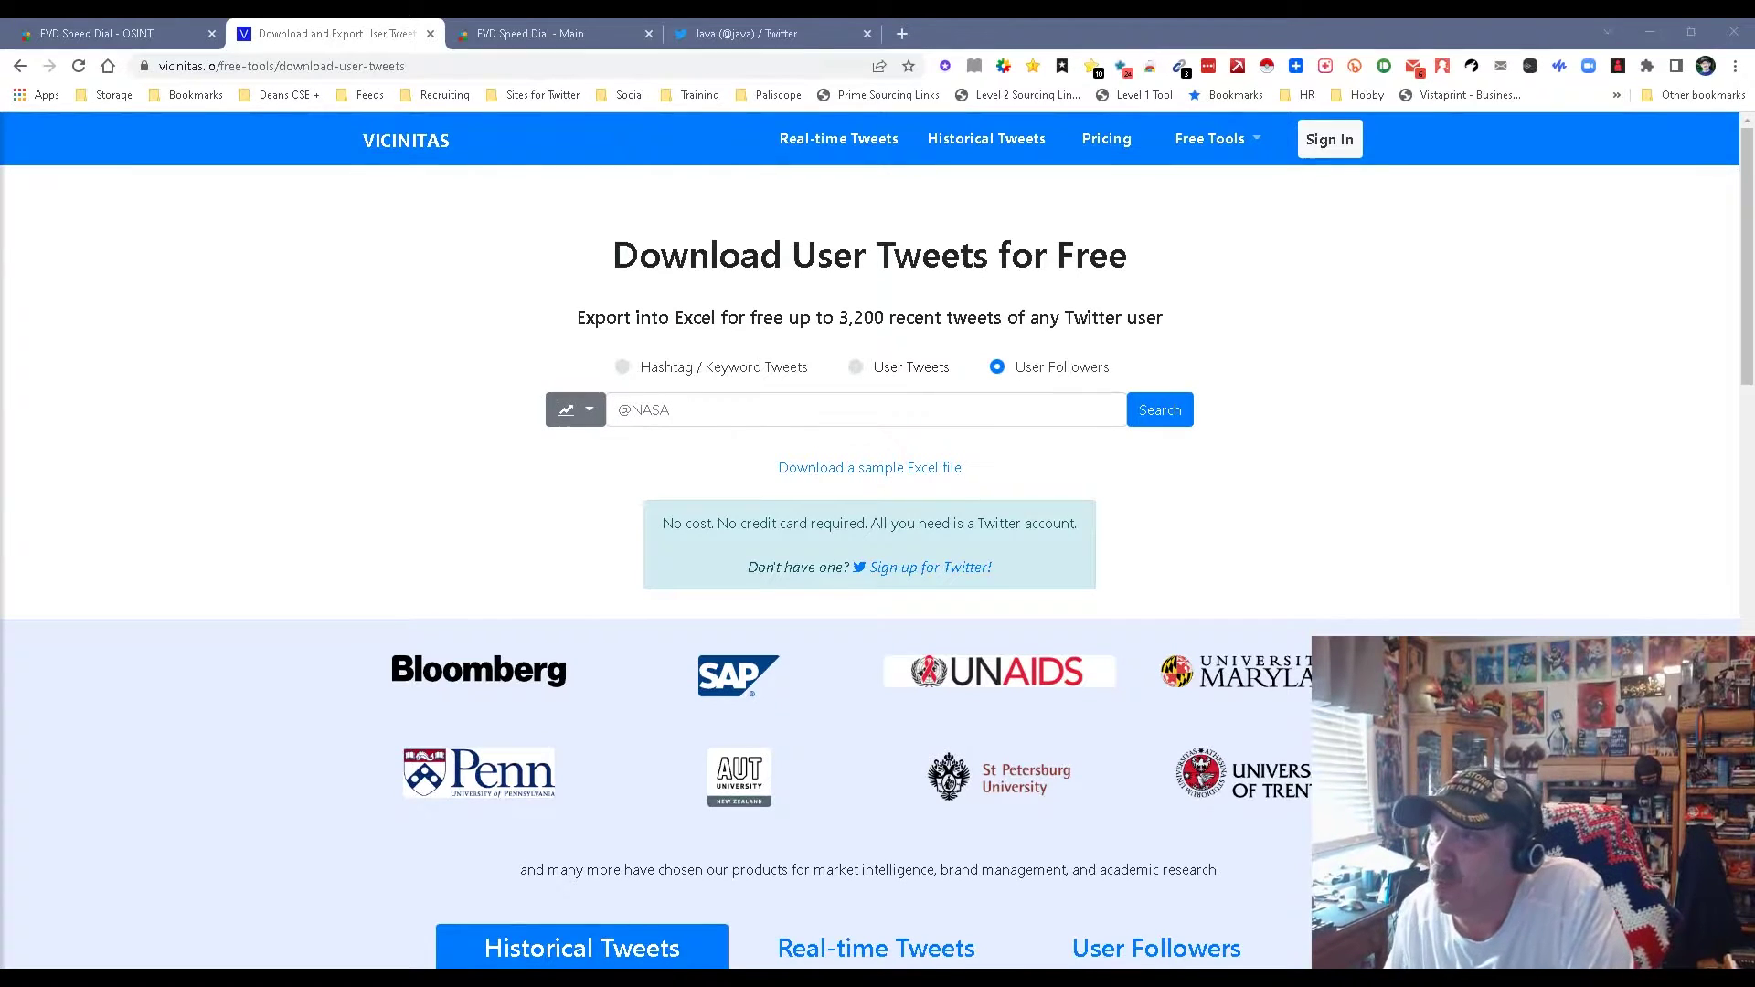
key(ctrl+4)
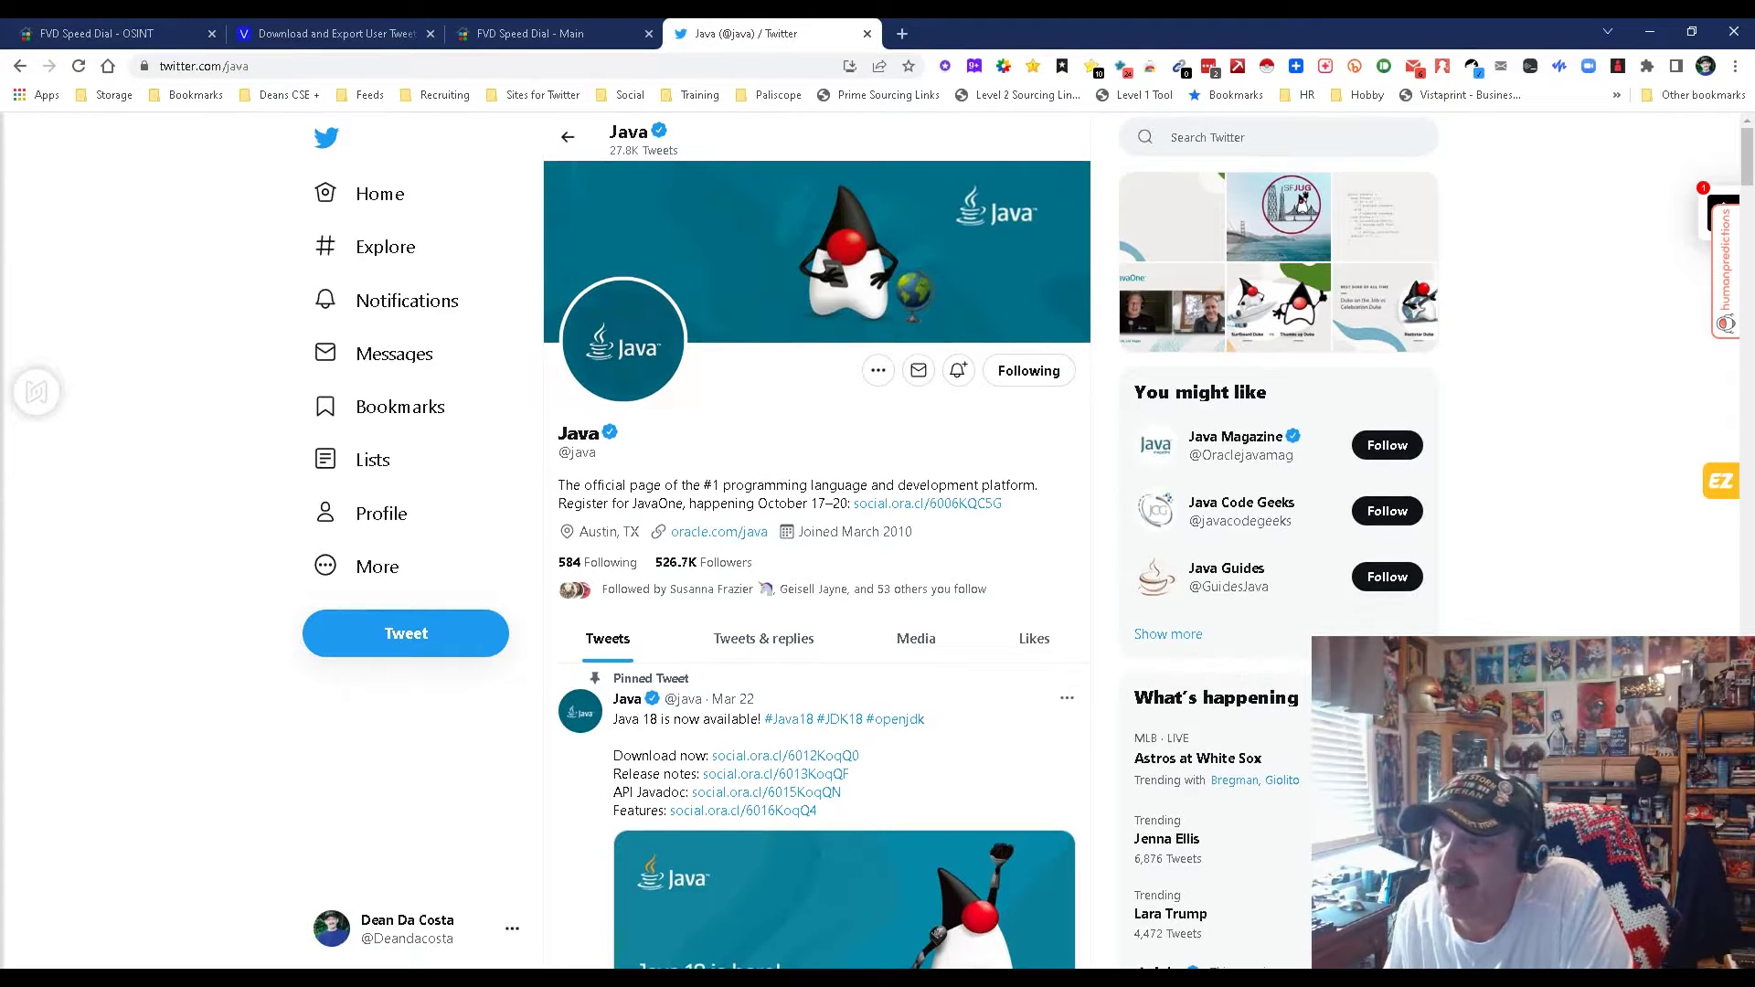
drag(597, 452, 558, 453)
key(ctrl+c)
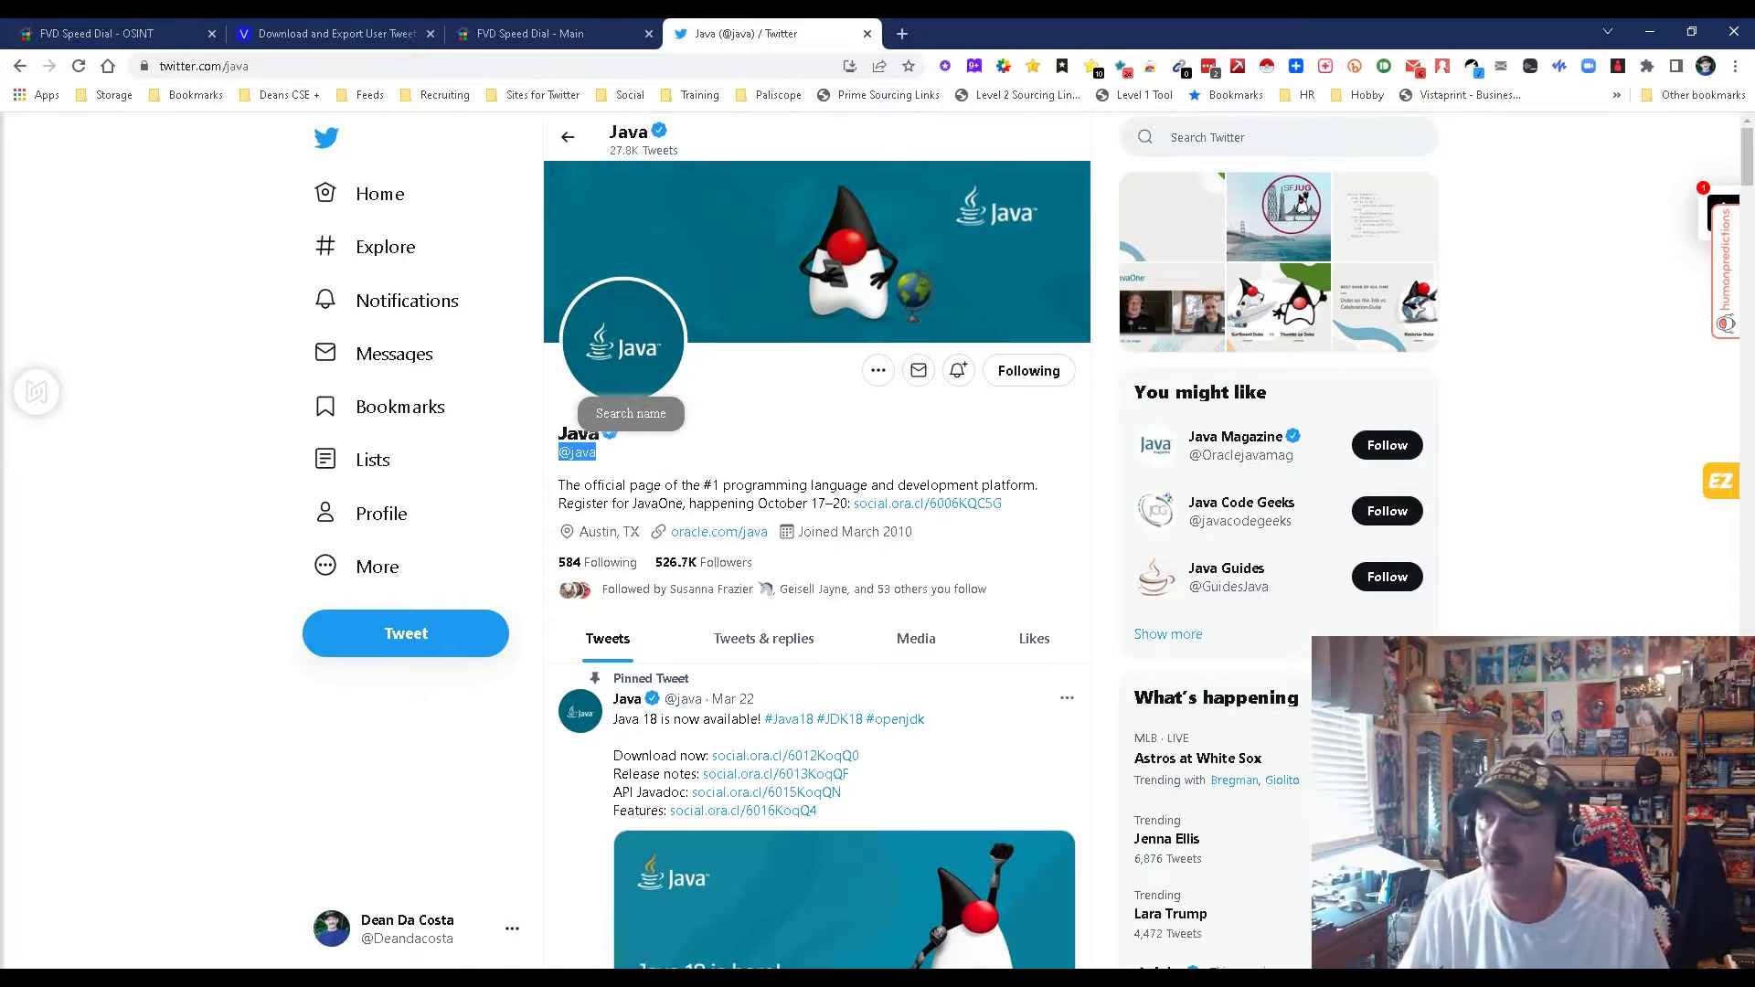
key(ctrl+2)
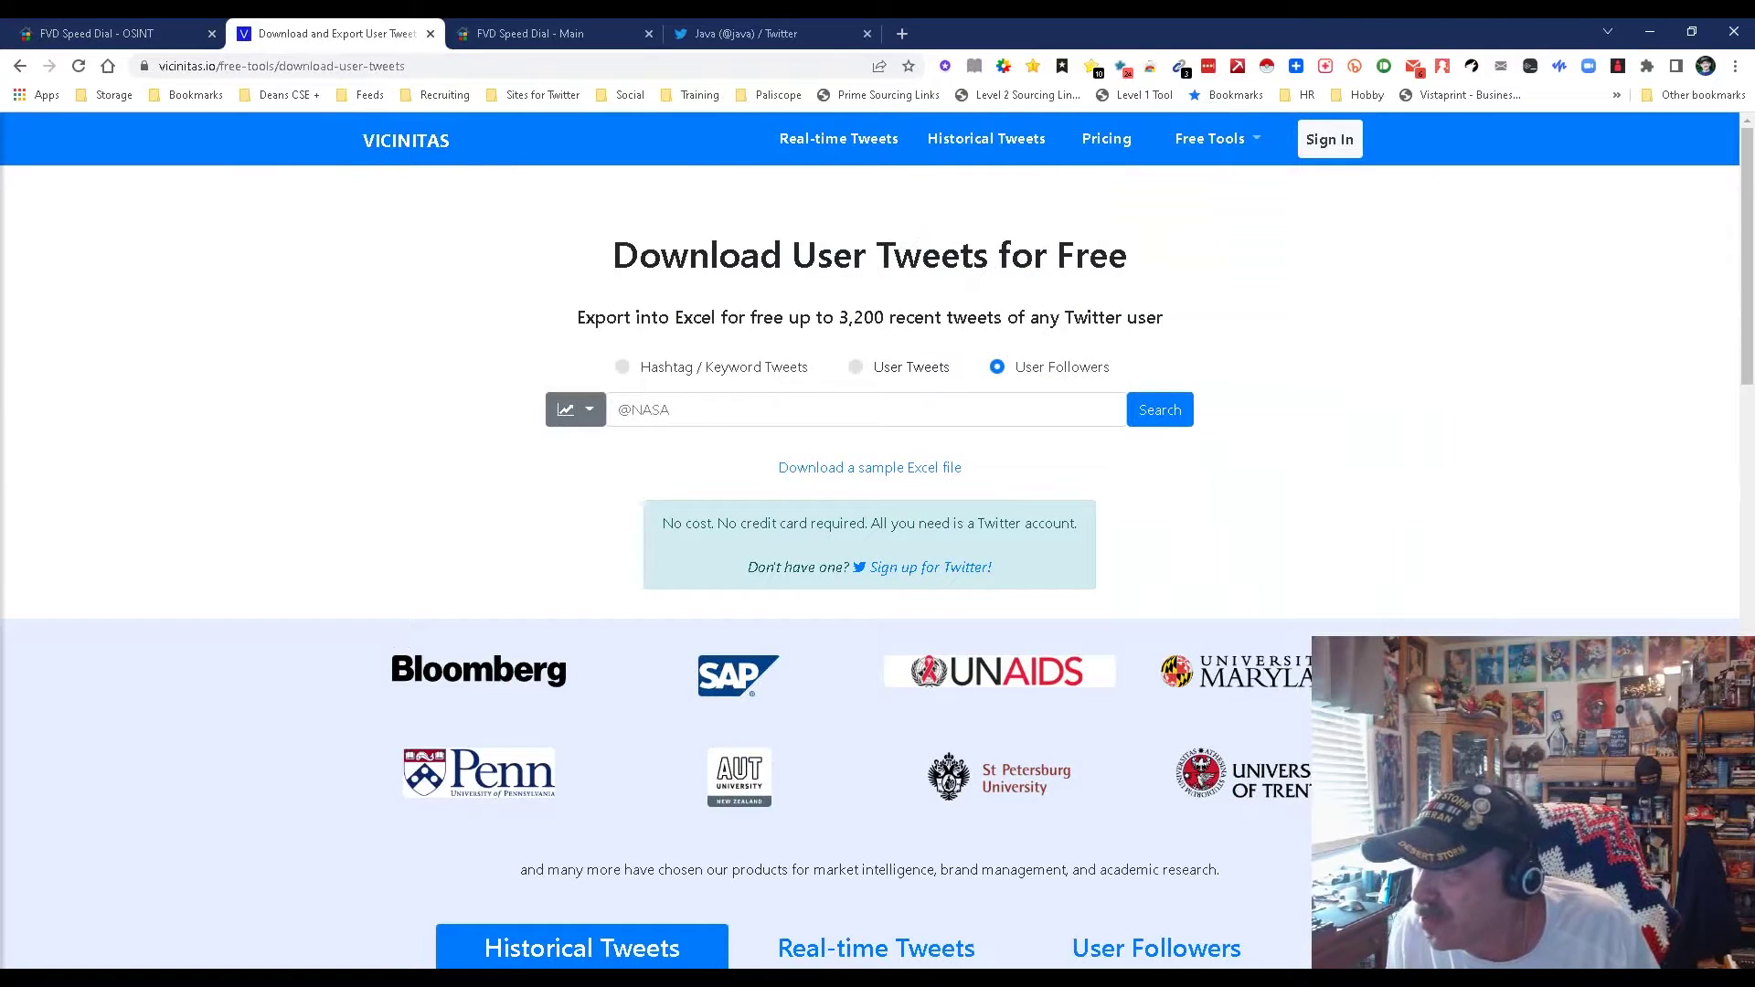
click(866, 409)
key(ctrl+v)
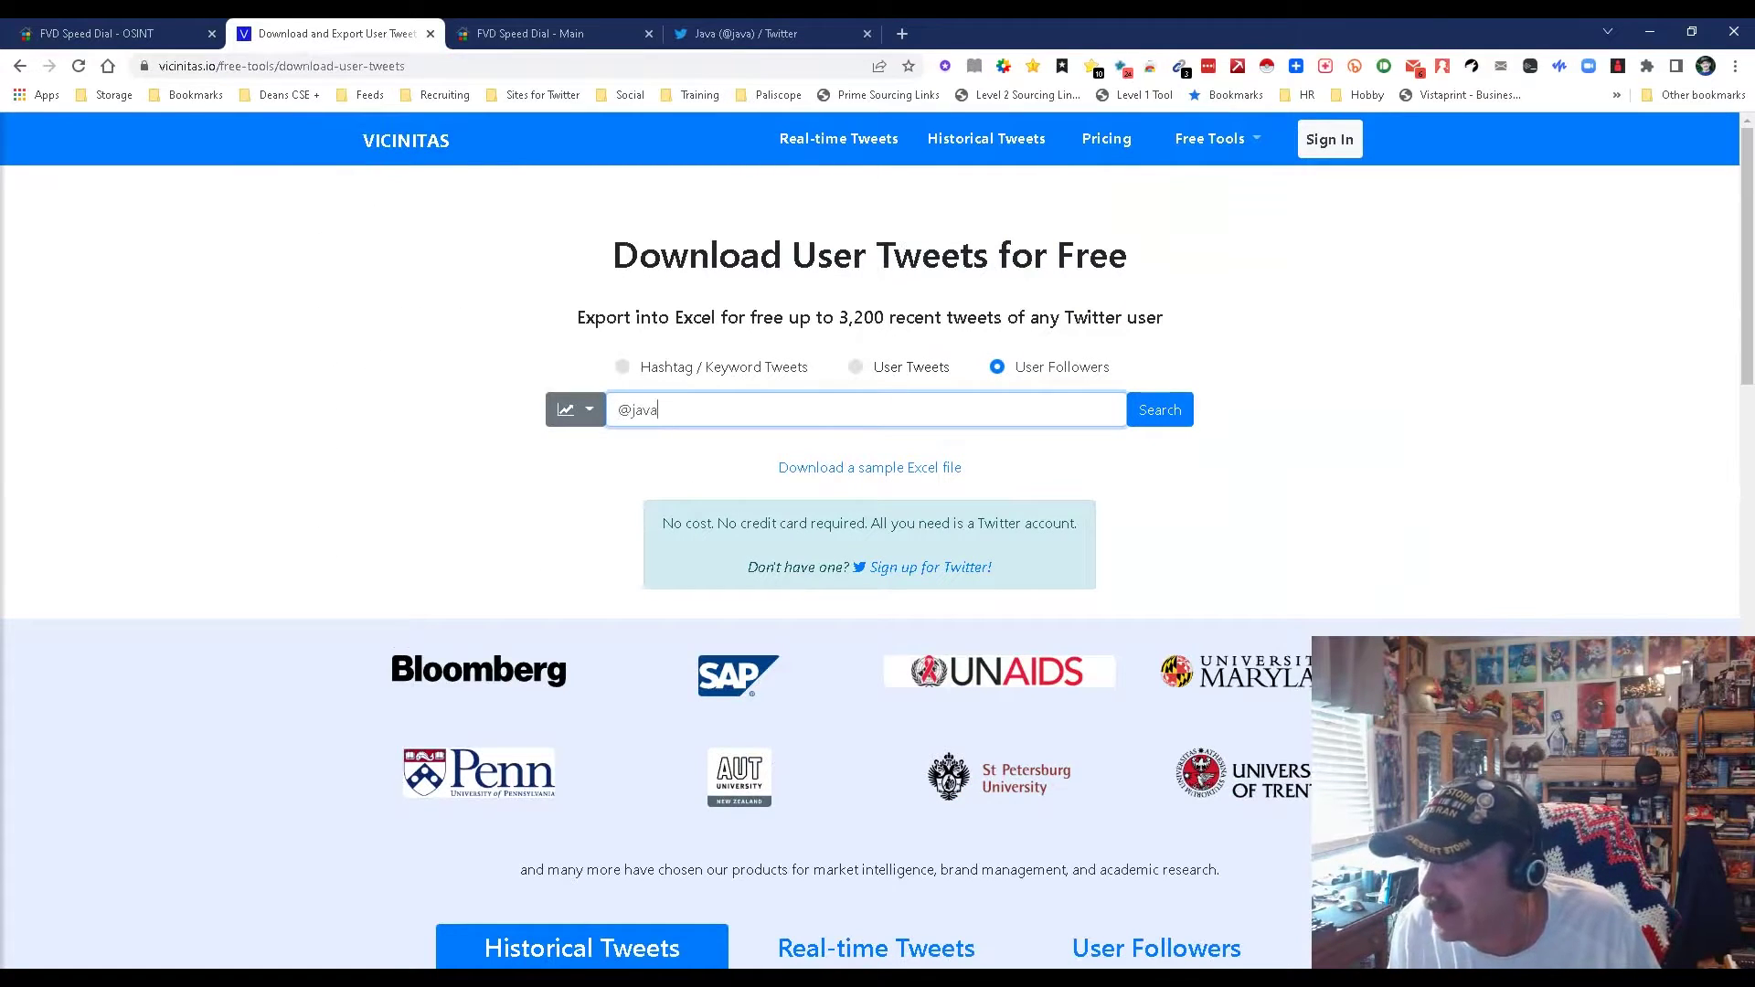
key(Return)
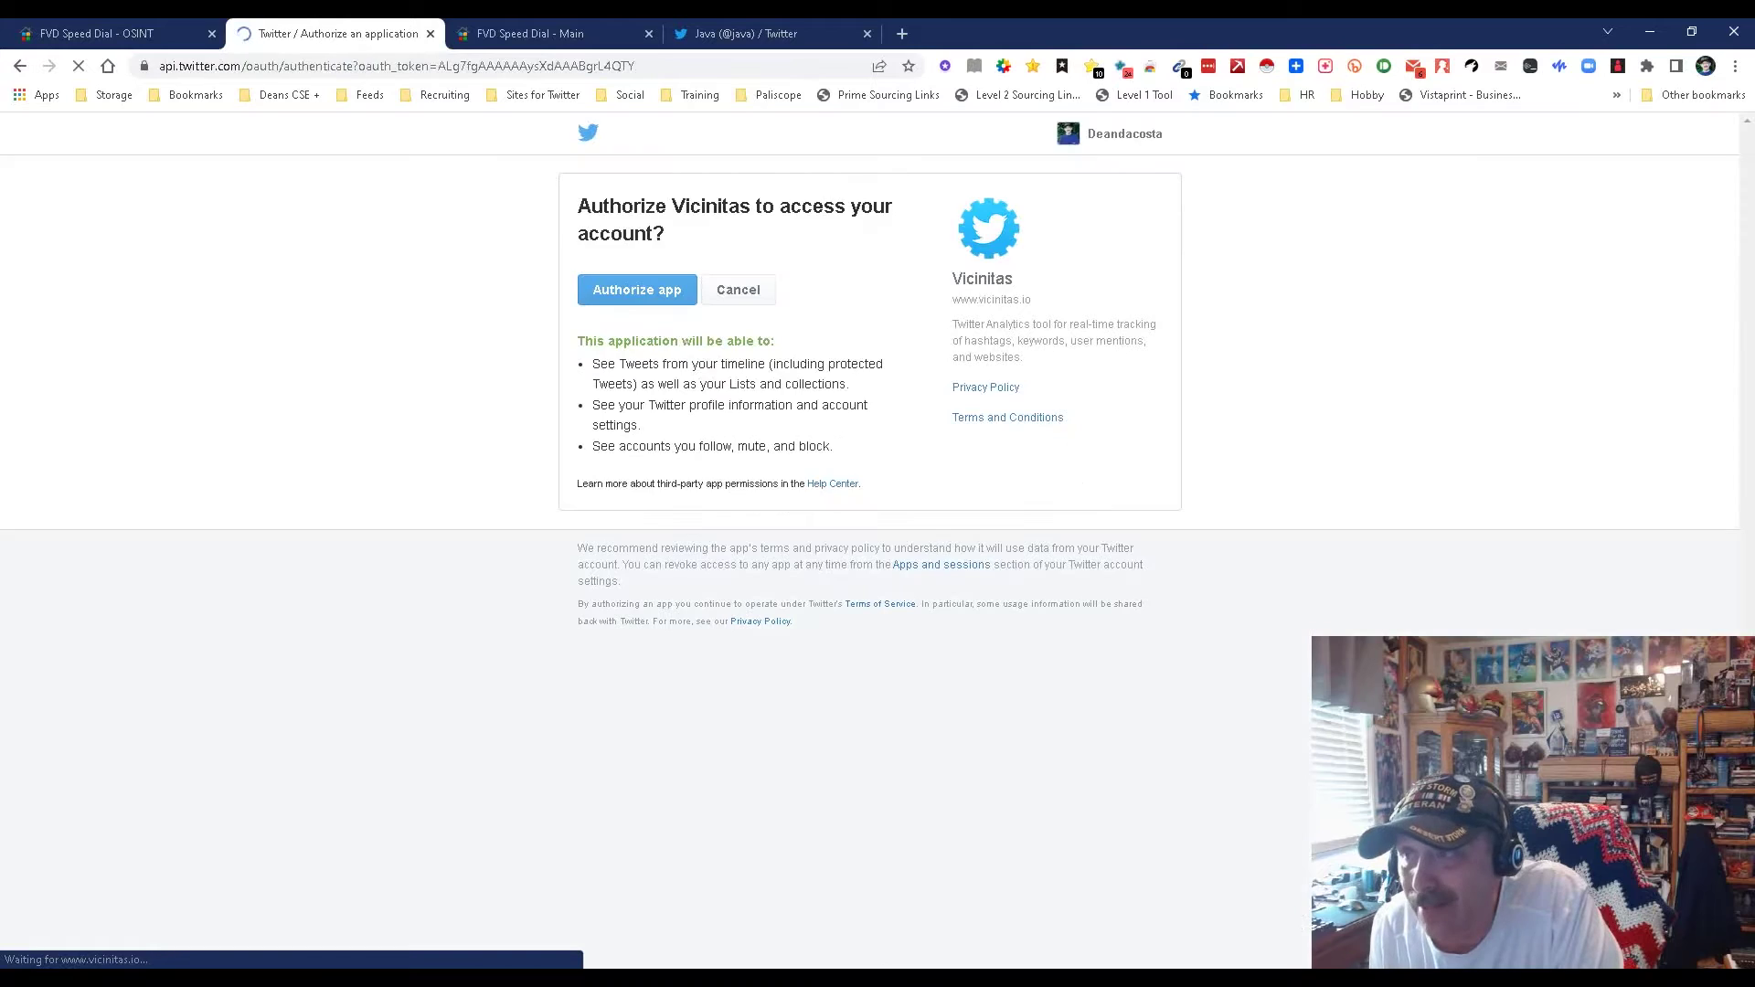
key(Return)
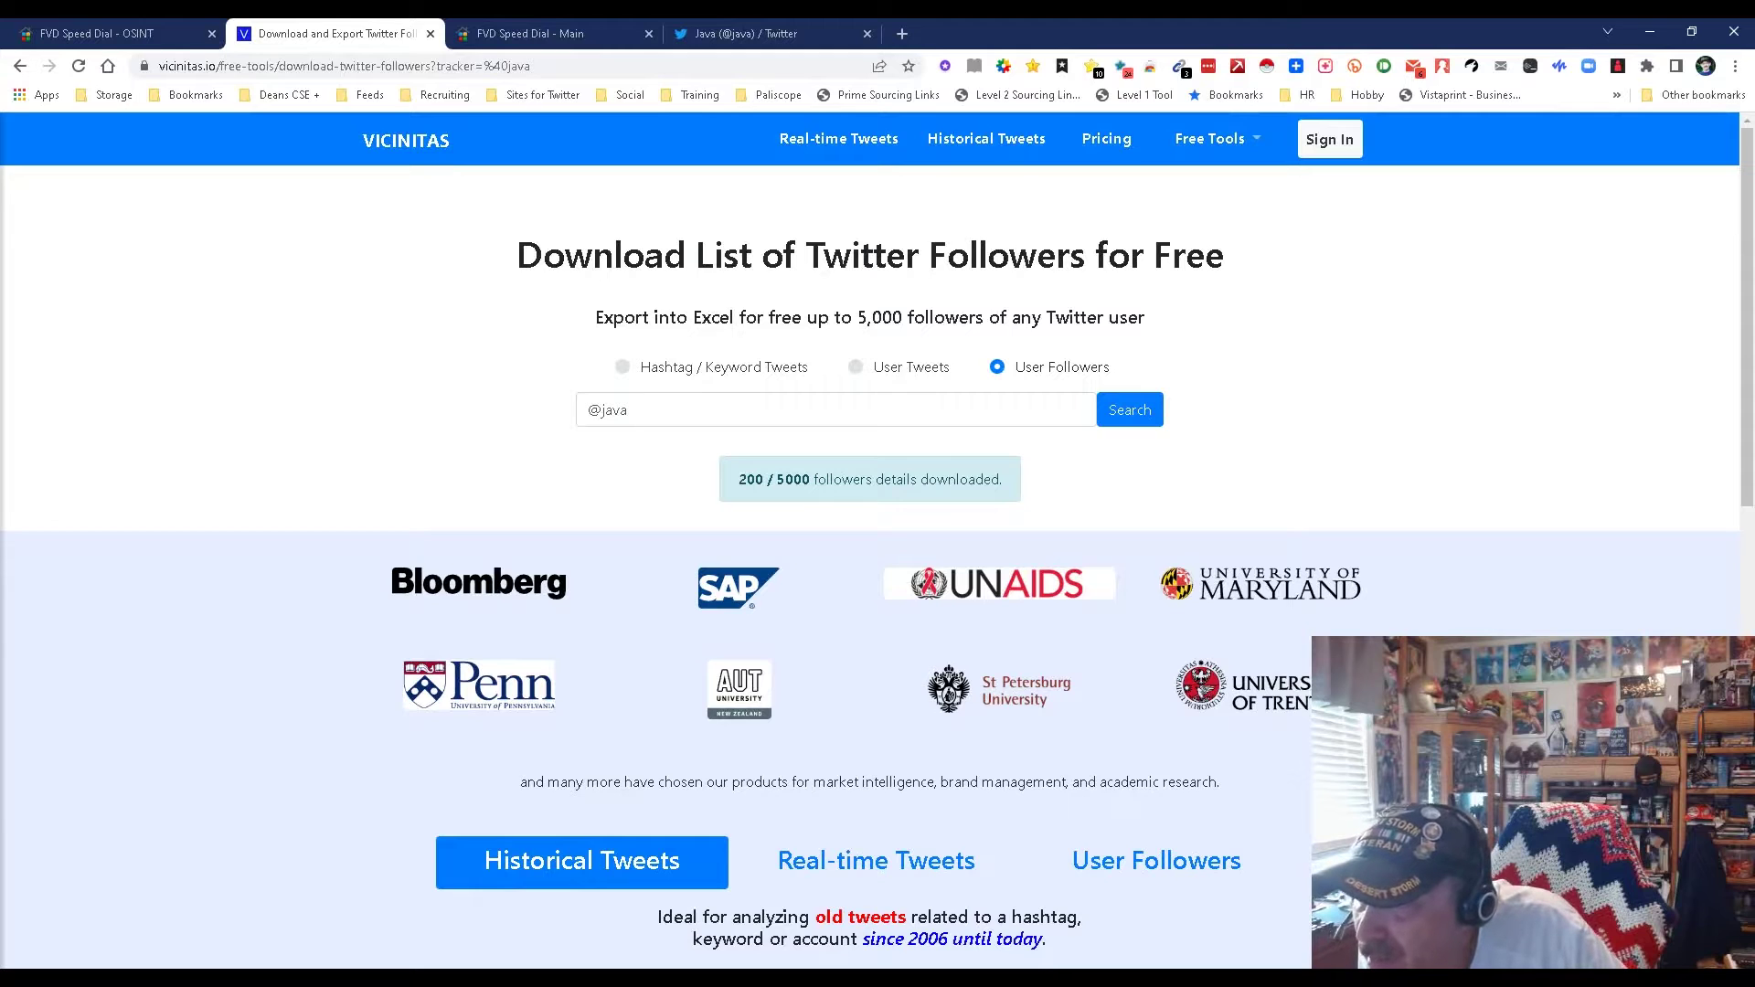
scroll(868, 548, down, 5)
scroll(869, 549, up, 5)
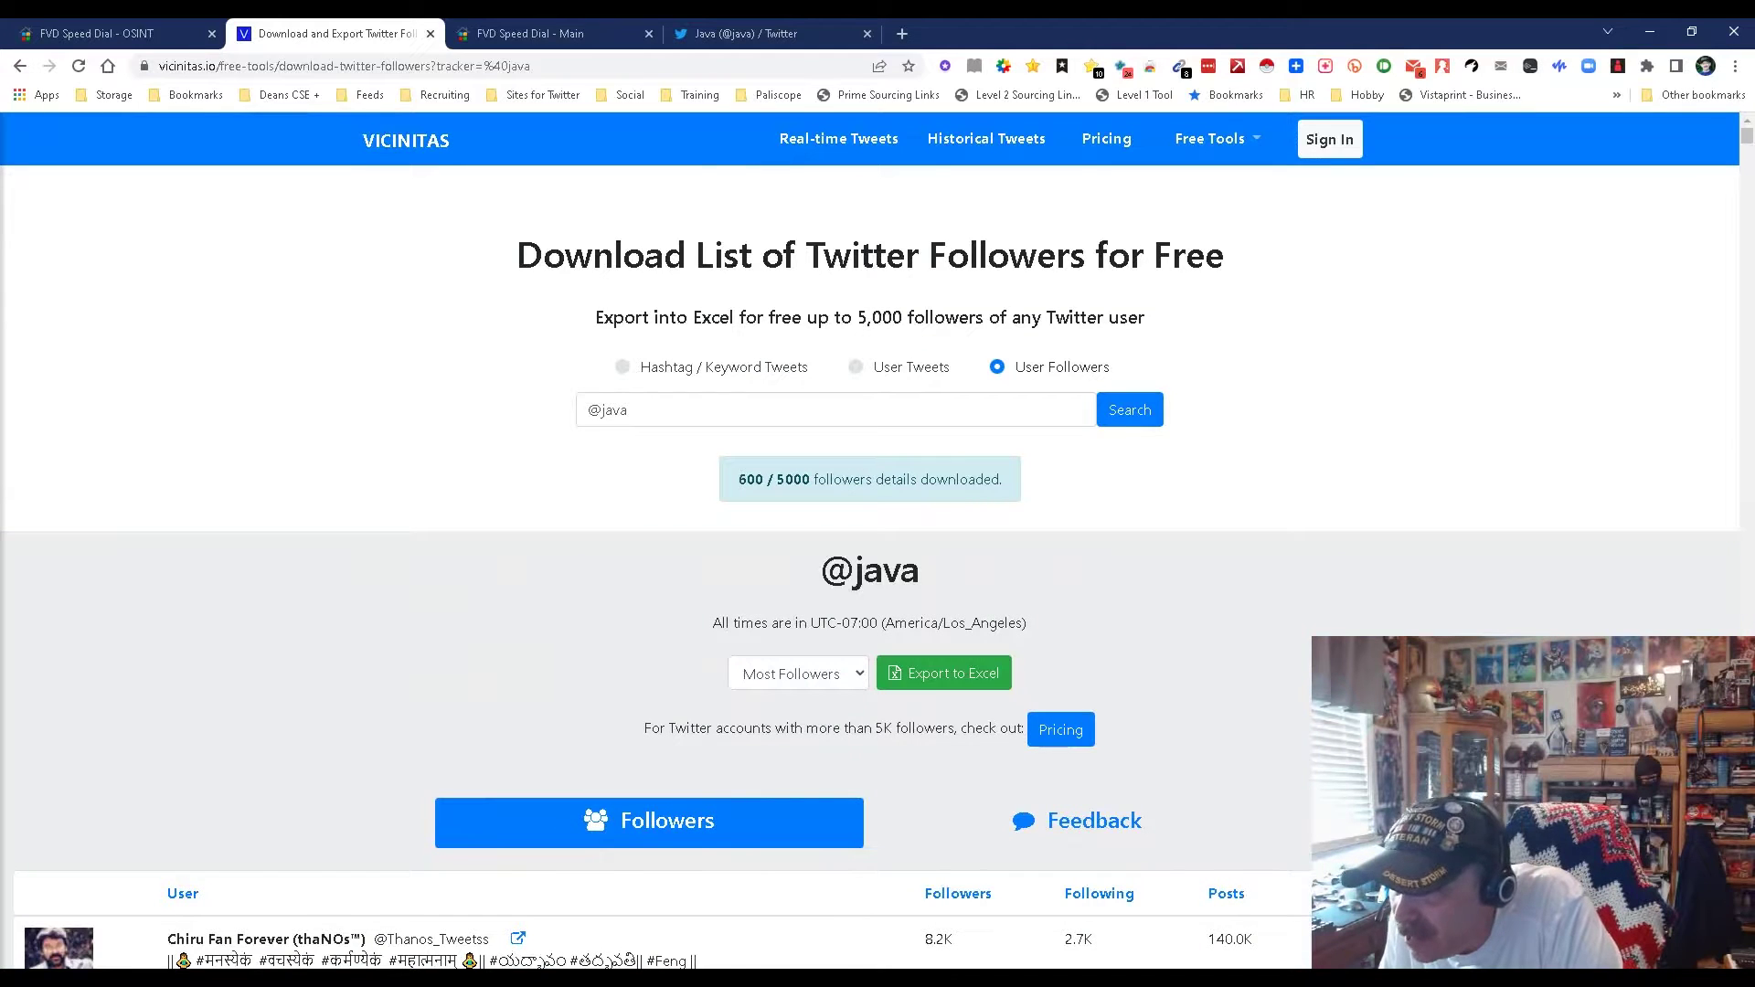
scroll(868, 548, down, 1)
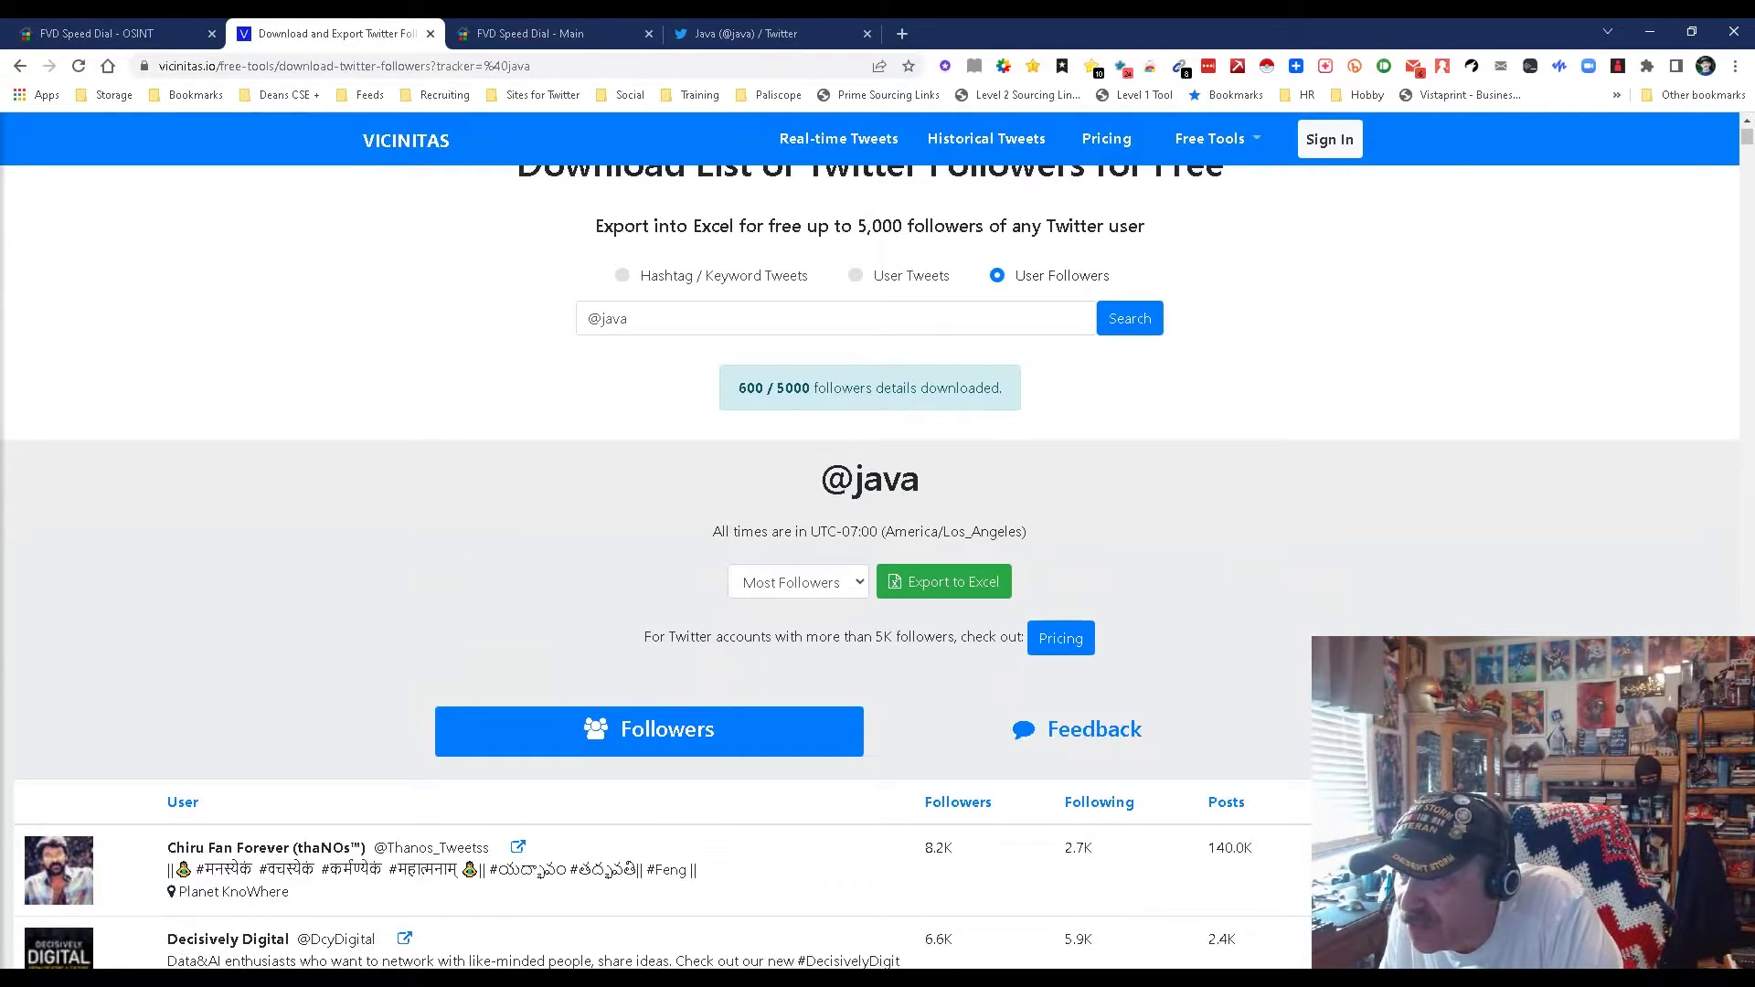
click(944, 581)
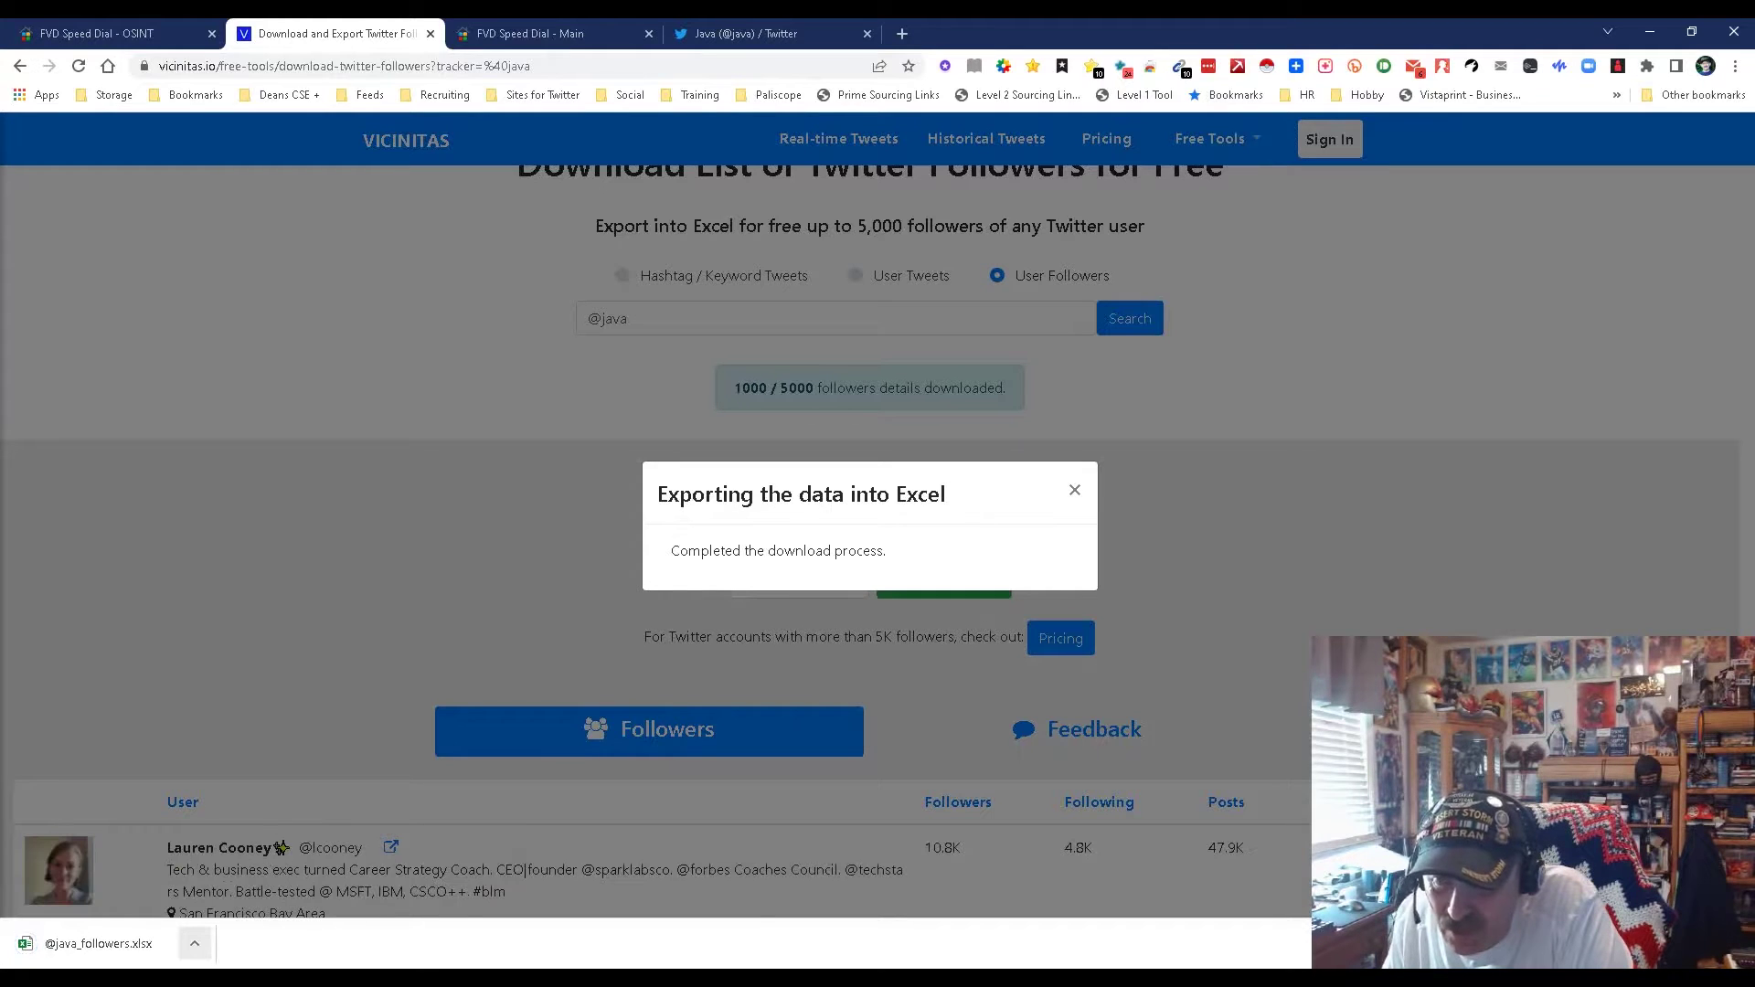
click(194, 943)
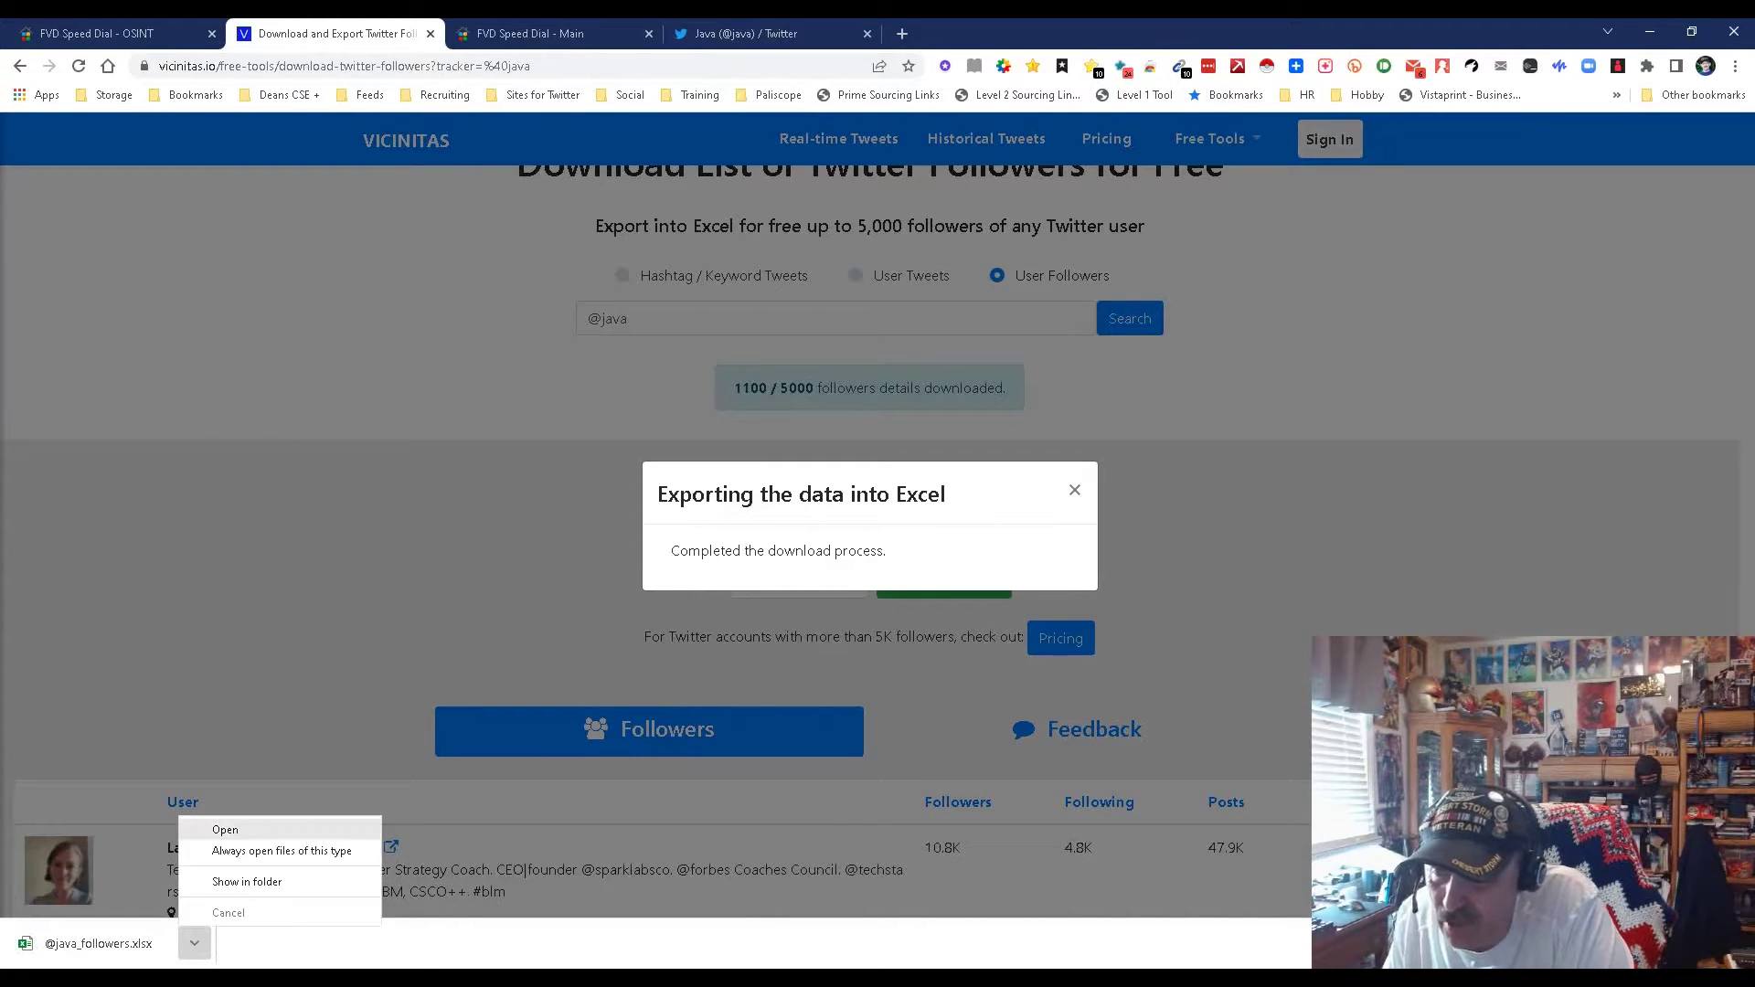
click(225, 829)
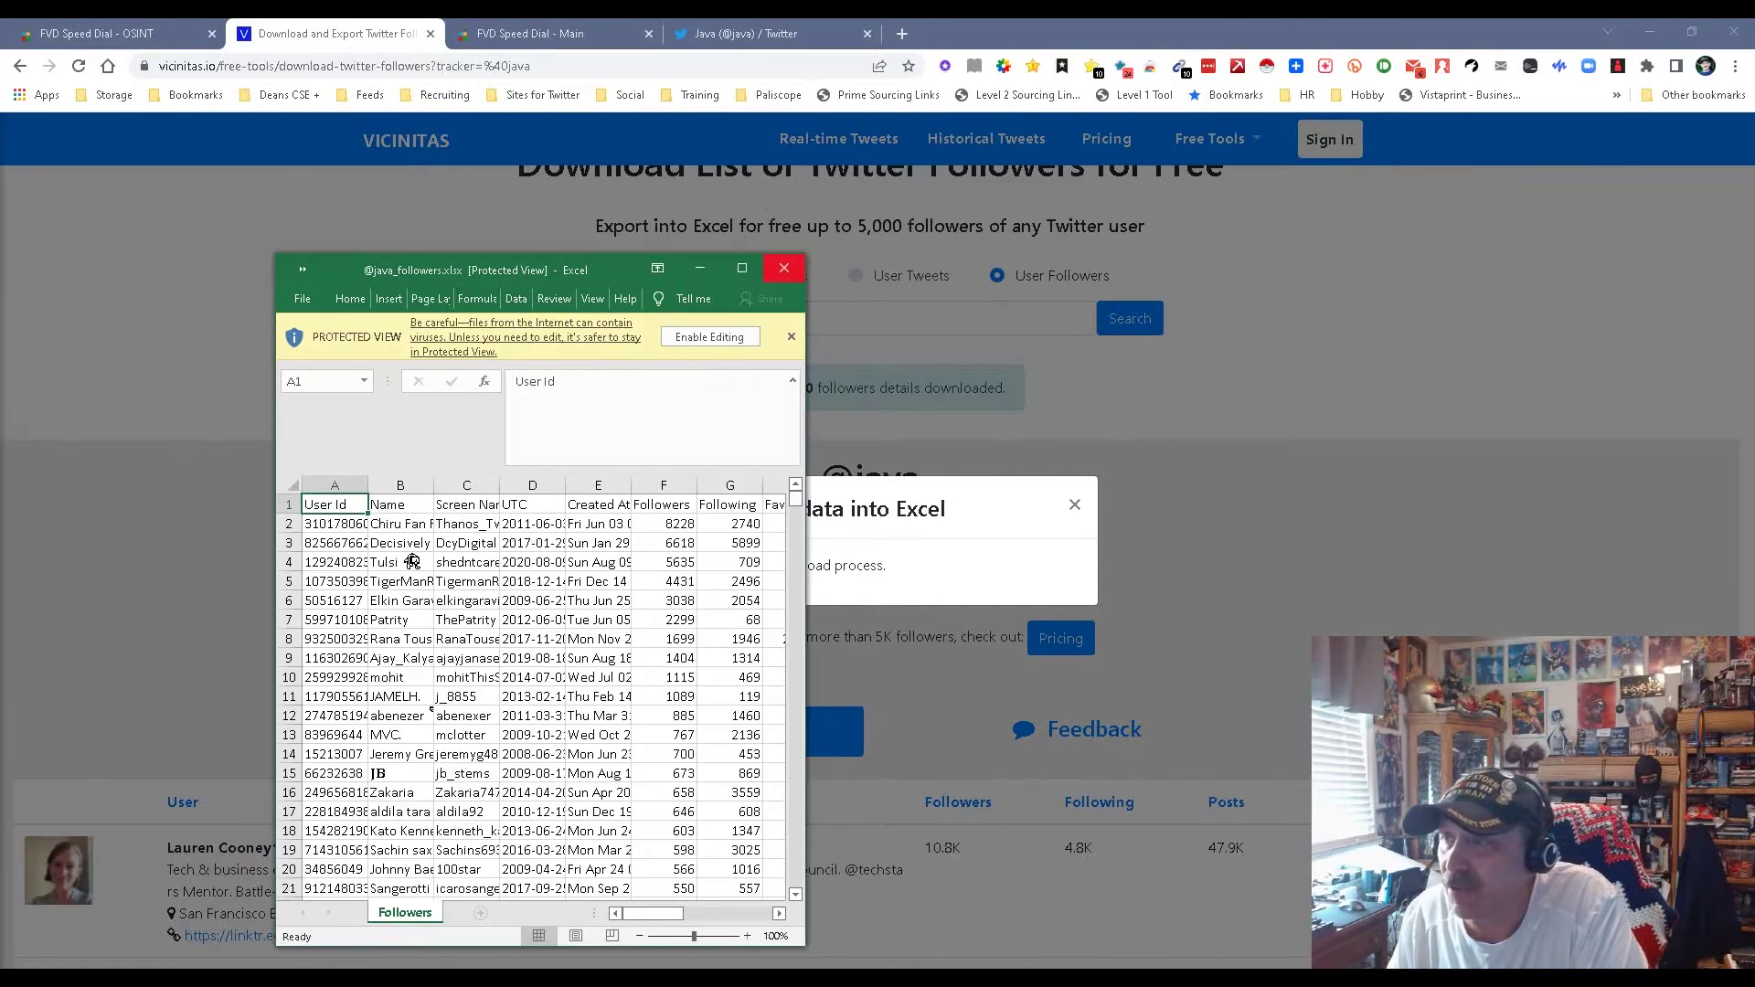
click(741, 268)
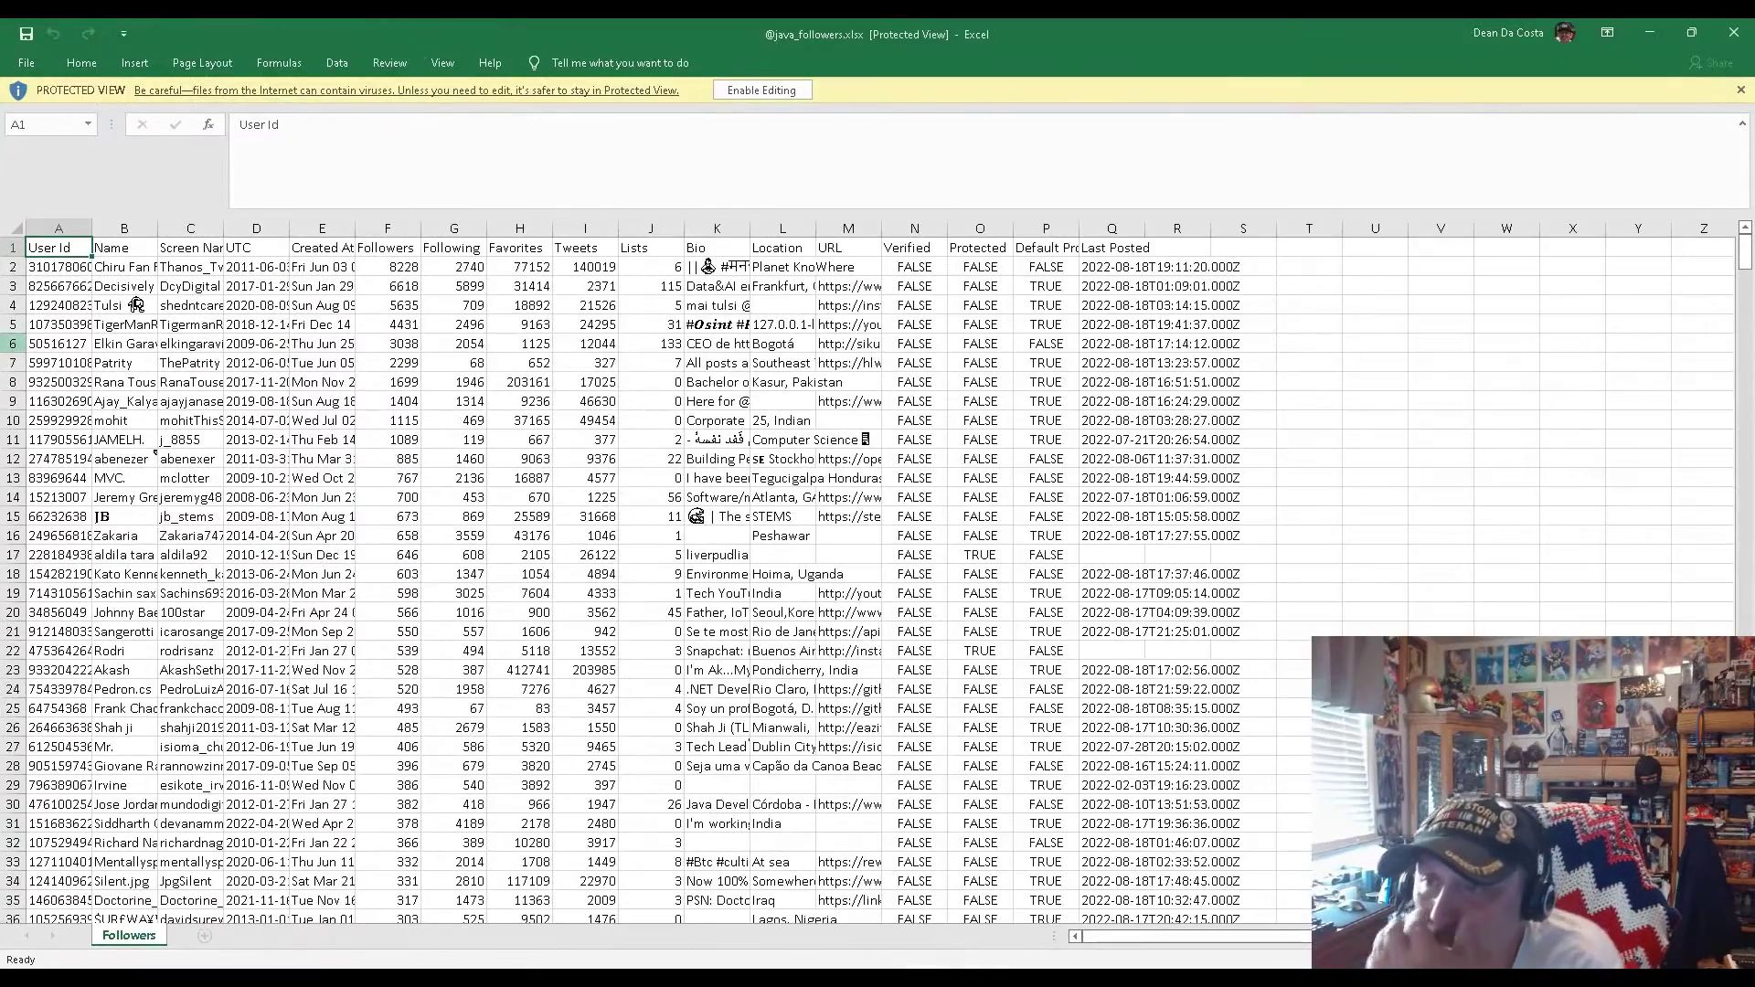
Autofit columns A, B, C and the URL column M, then restore the window size
click(59, 324)
double_click(91, 228)
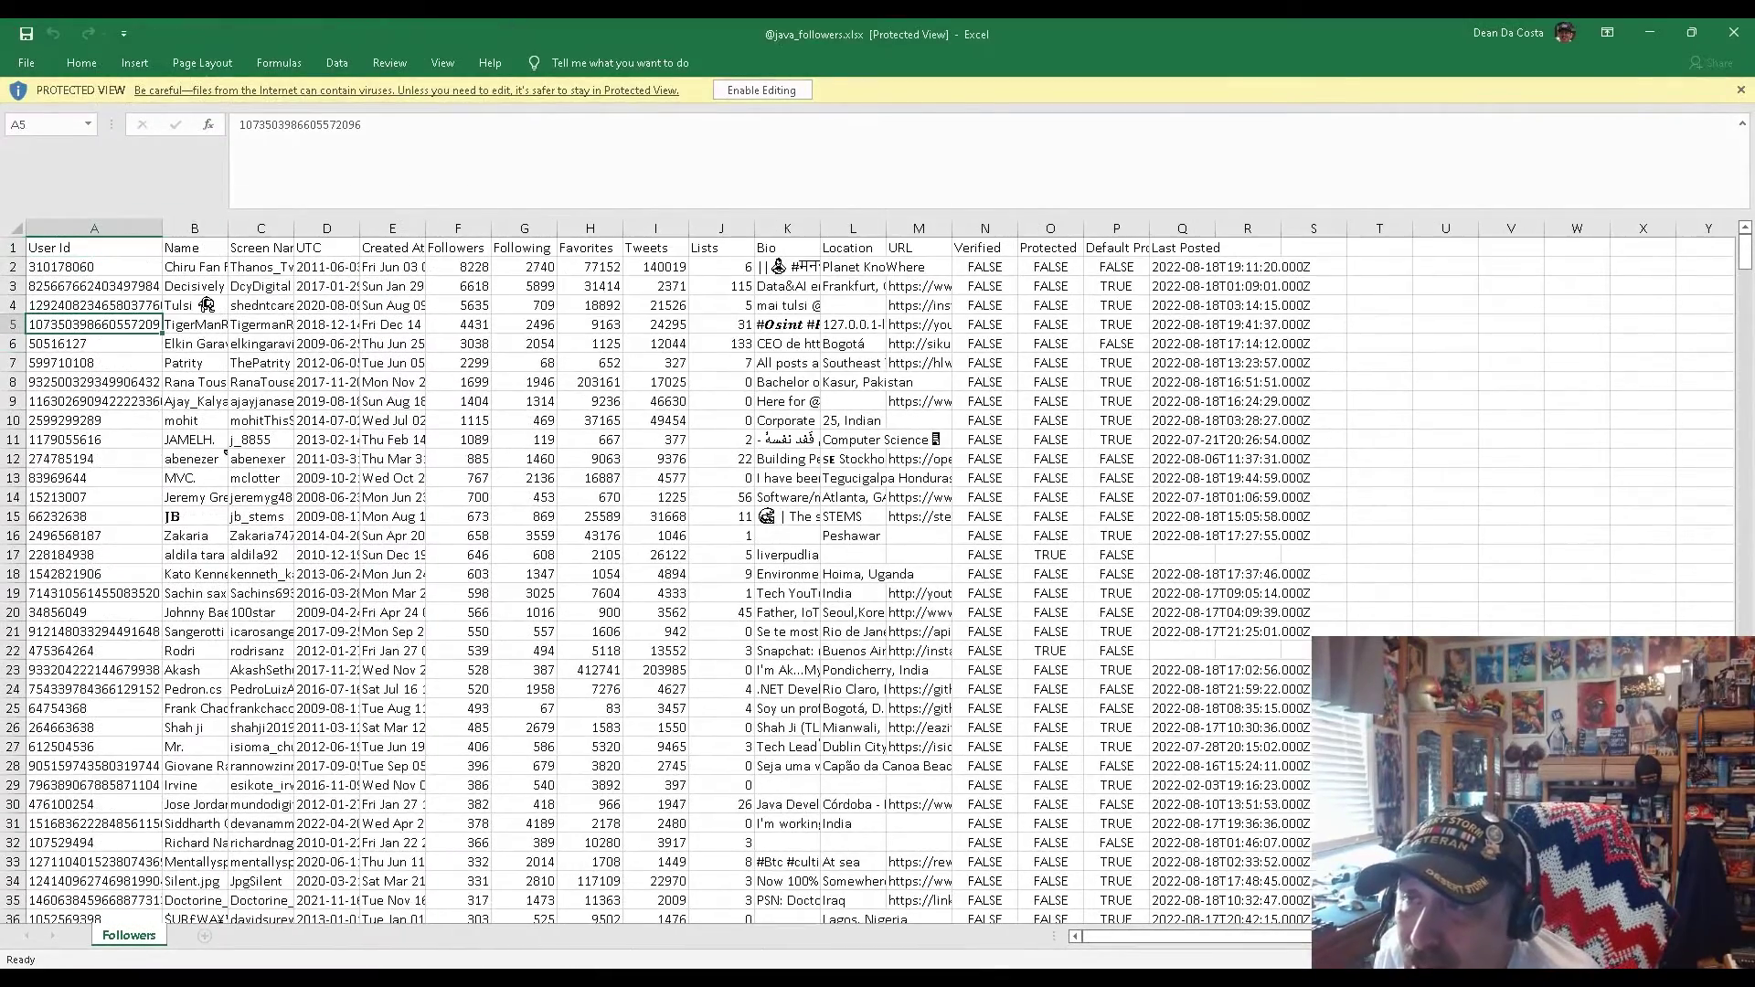
double_click(229, 227)
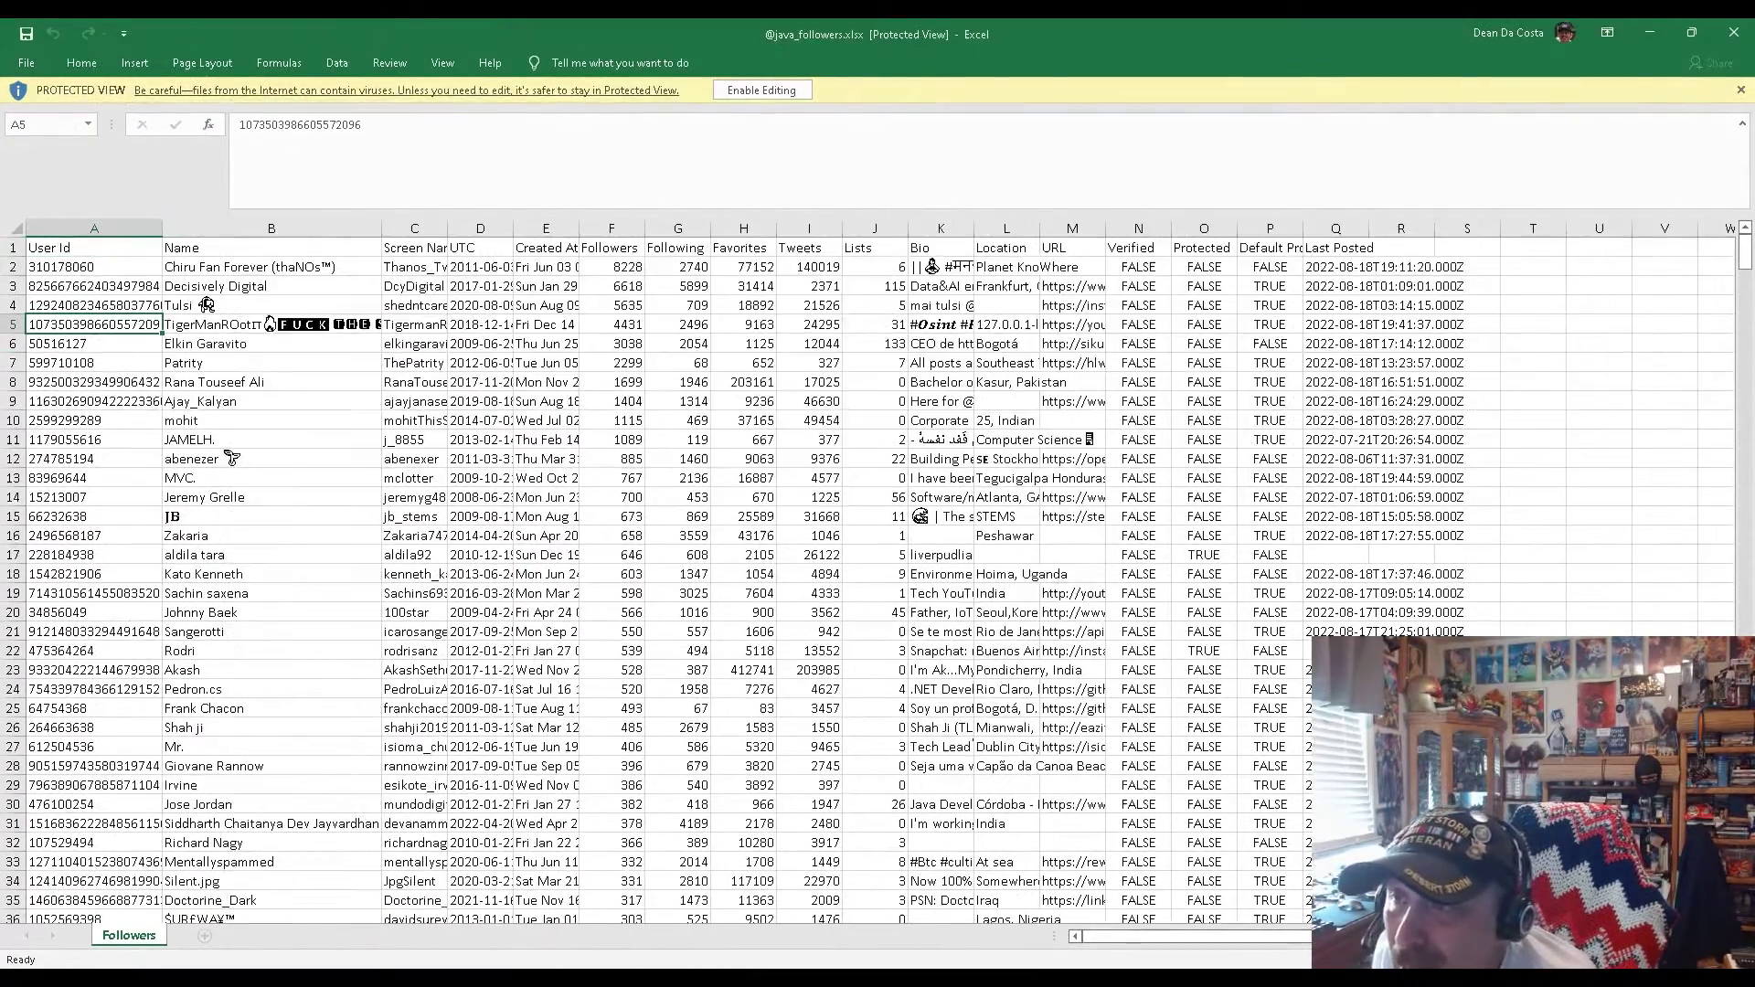
double_click(448, 227)
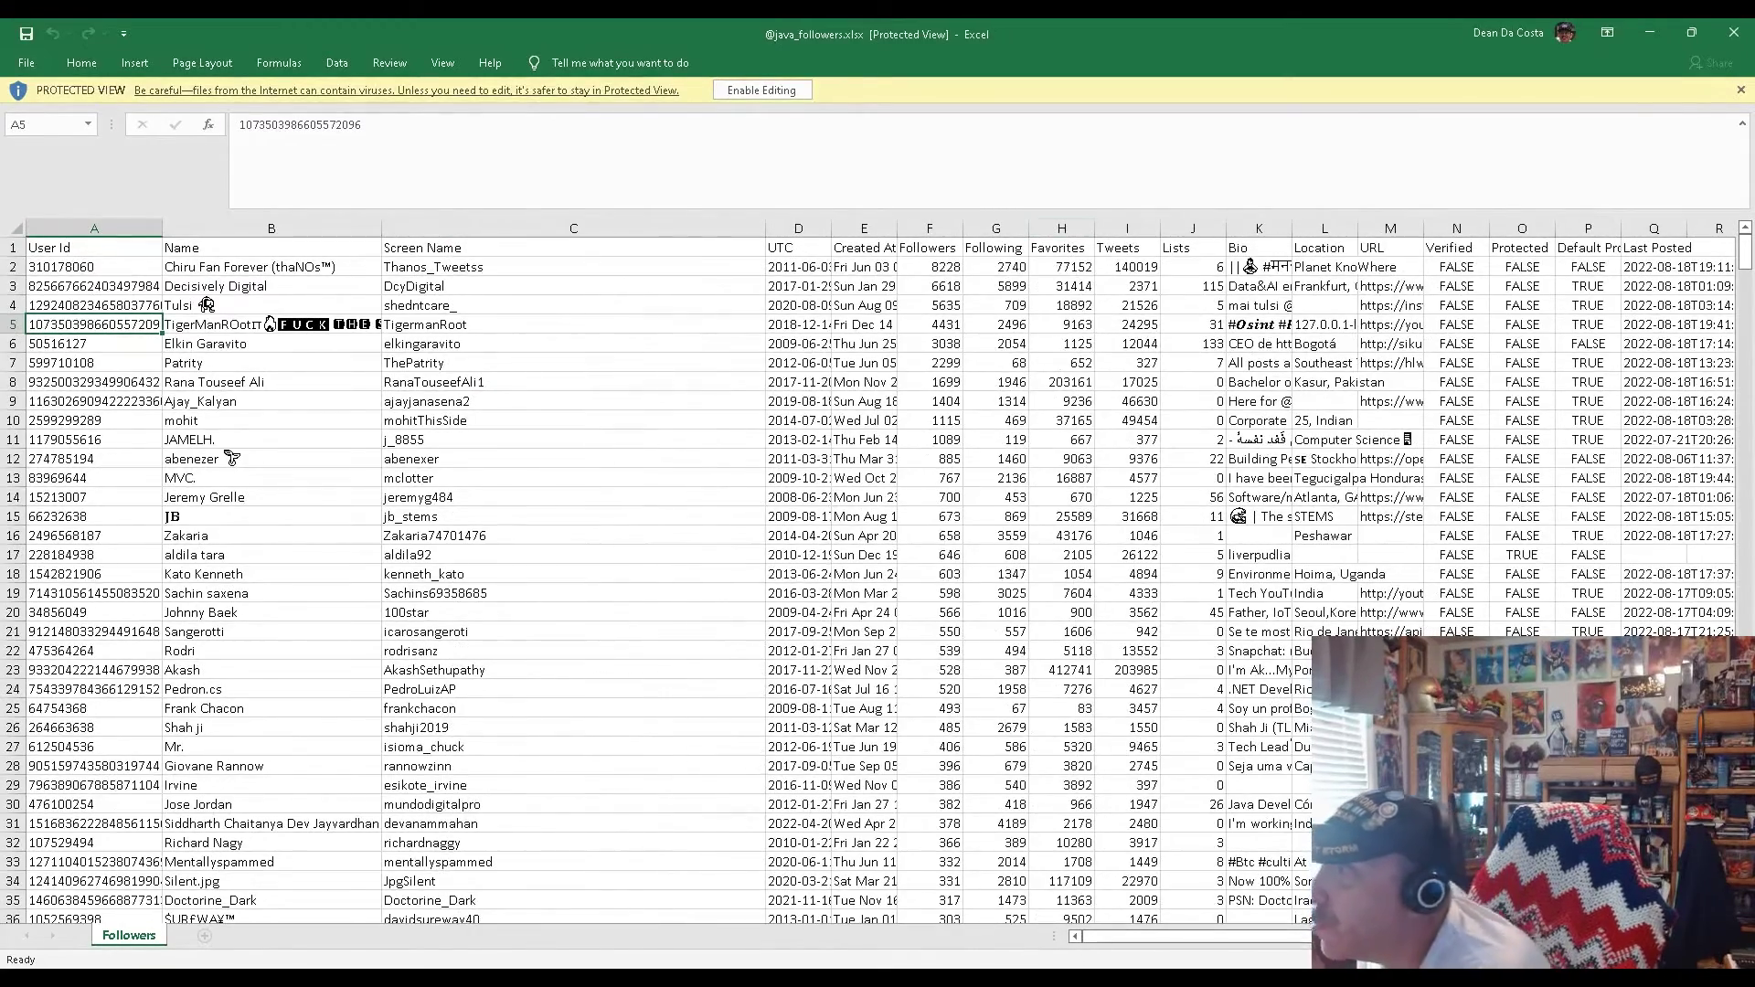
double_click(1424, 227)
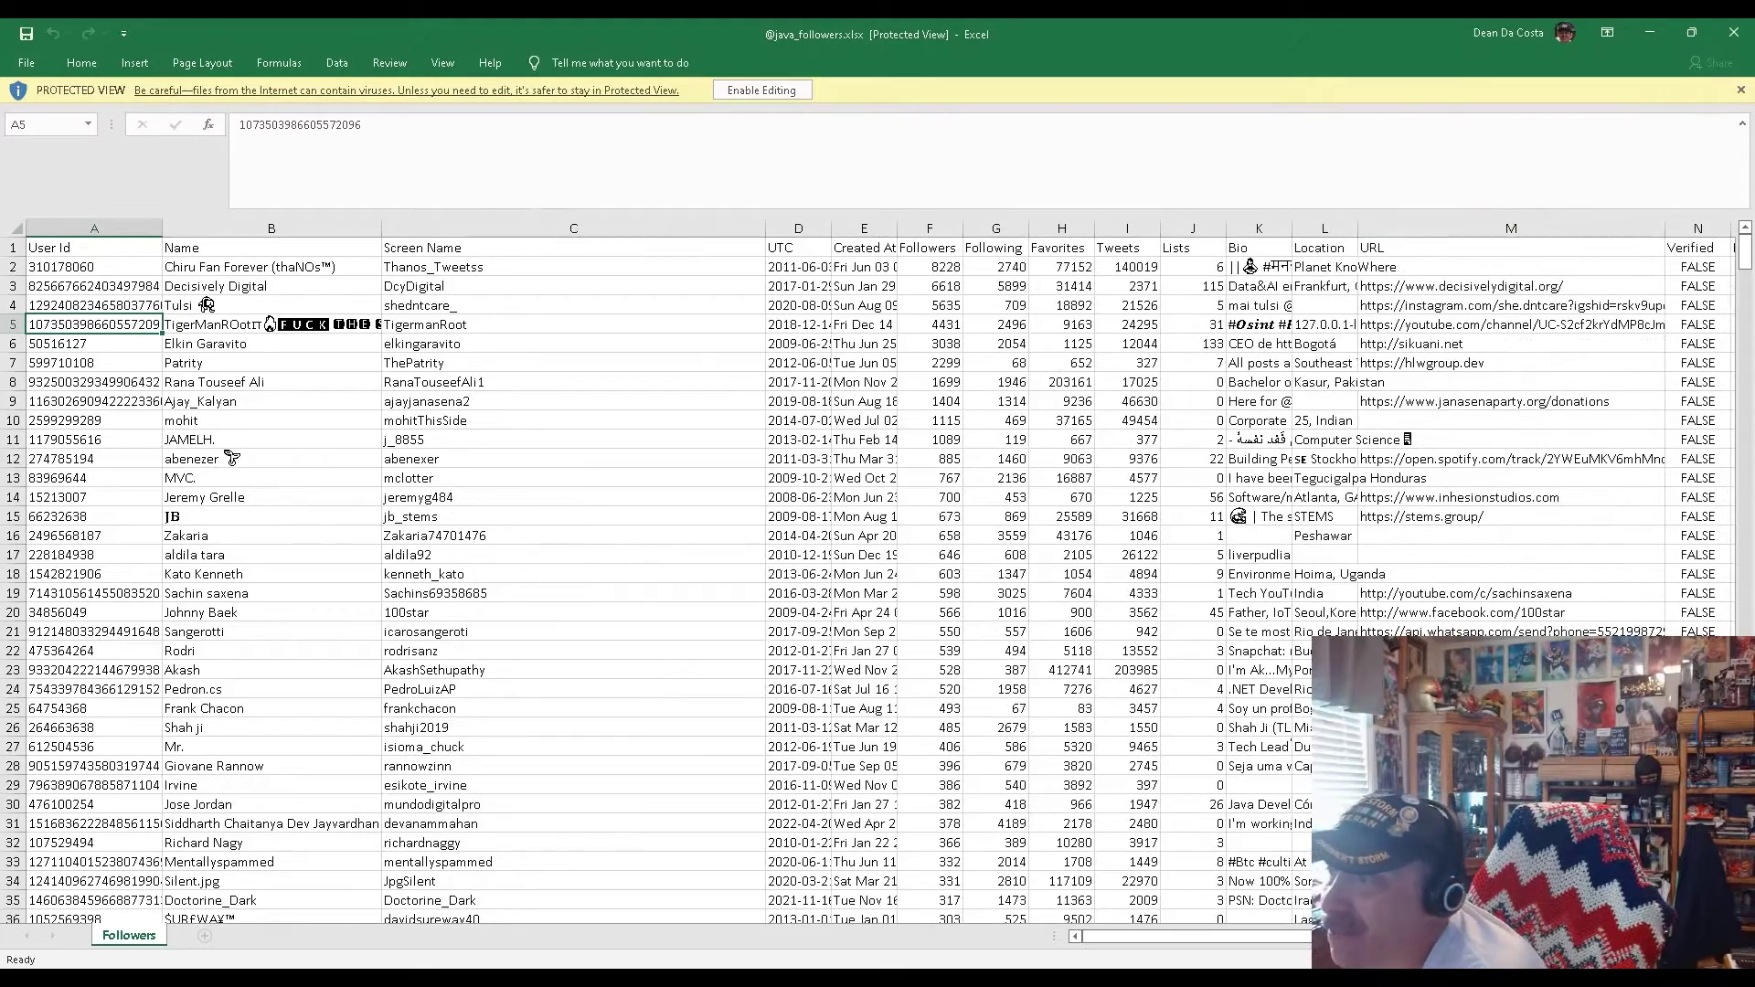
mouse_move(1153, 937)
mouse_down()
mouse_move(1188, 936)
mouse_move(1156, 936)
mouse_up()
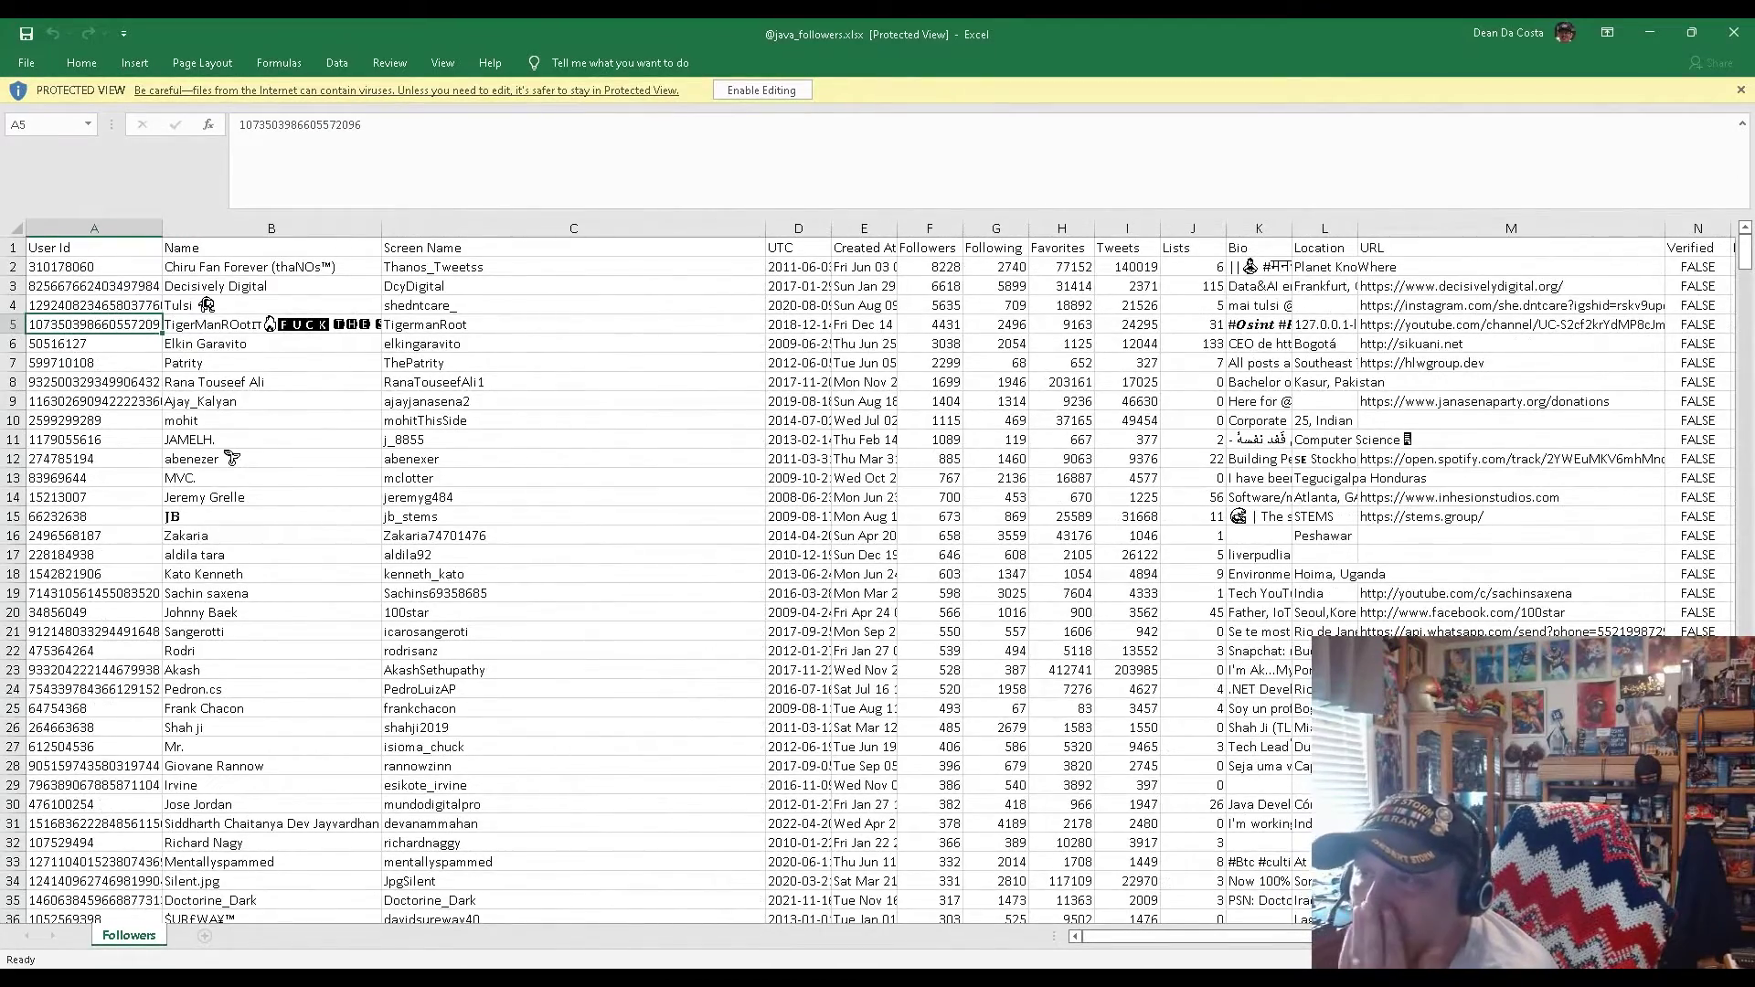
key(super+Down)
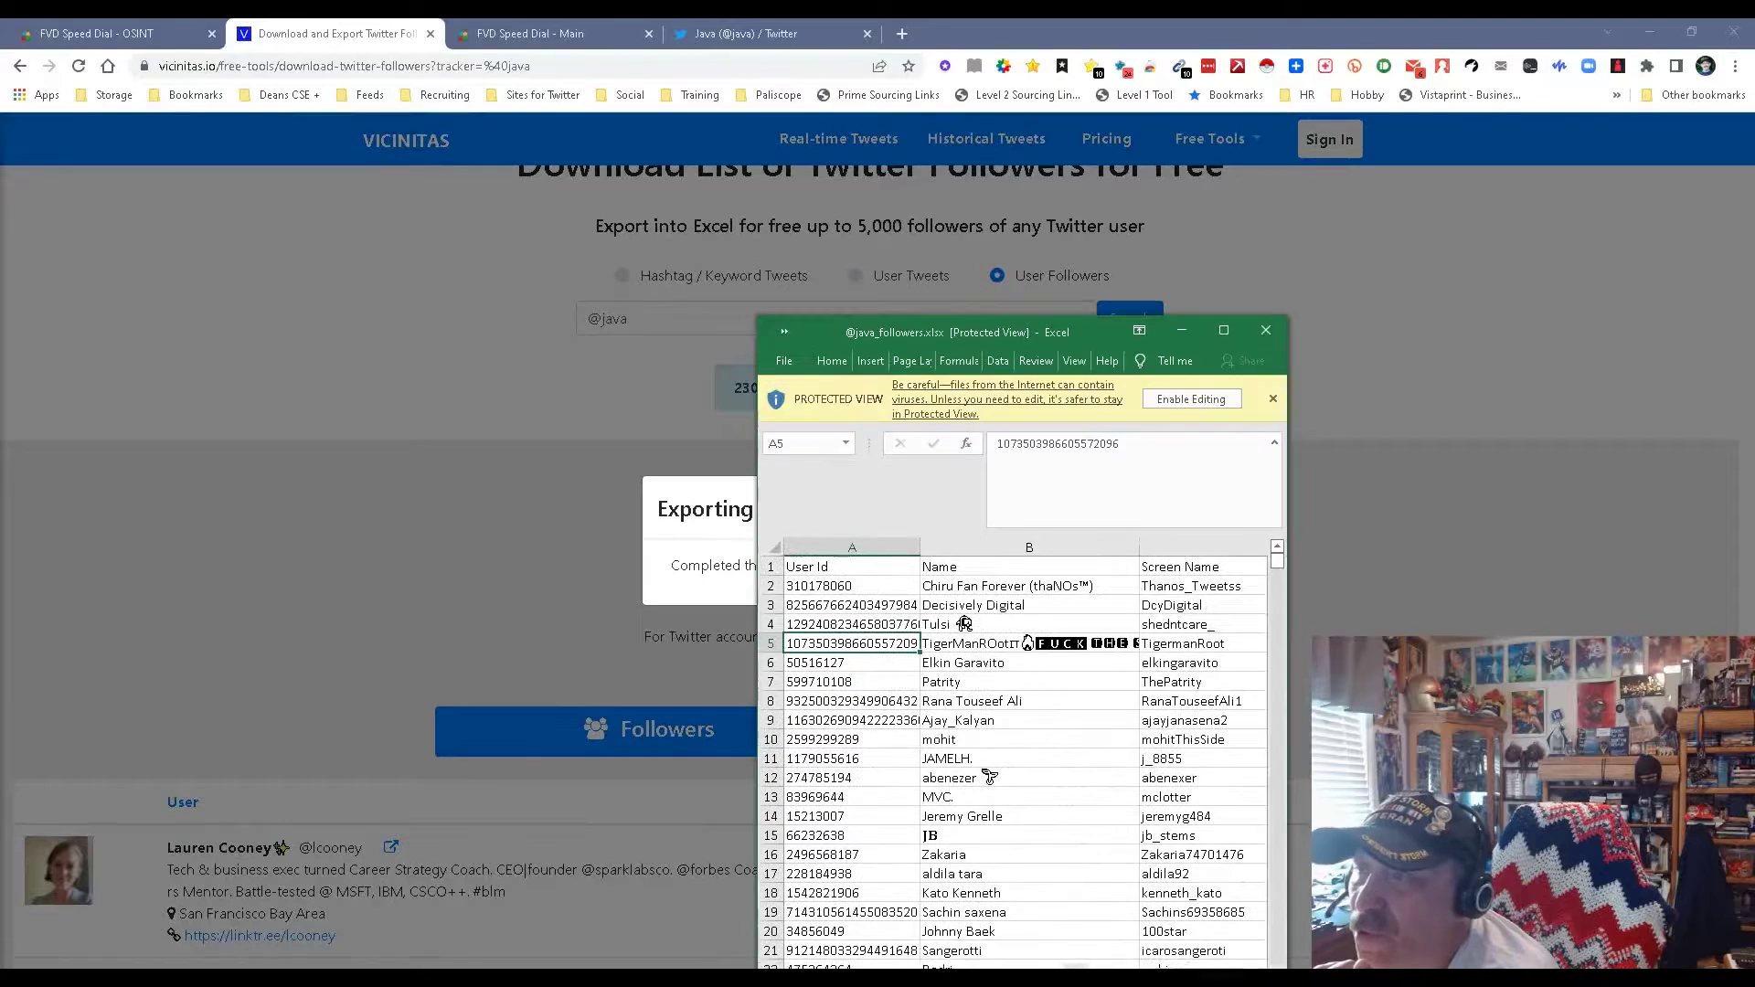
click(773, 33)
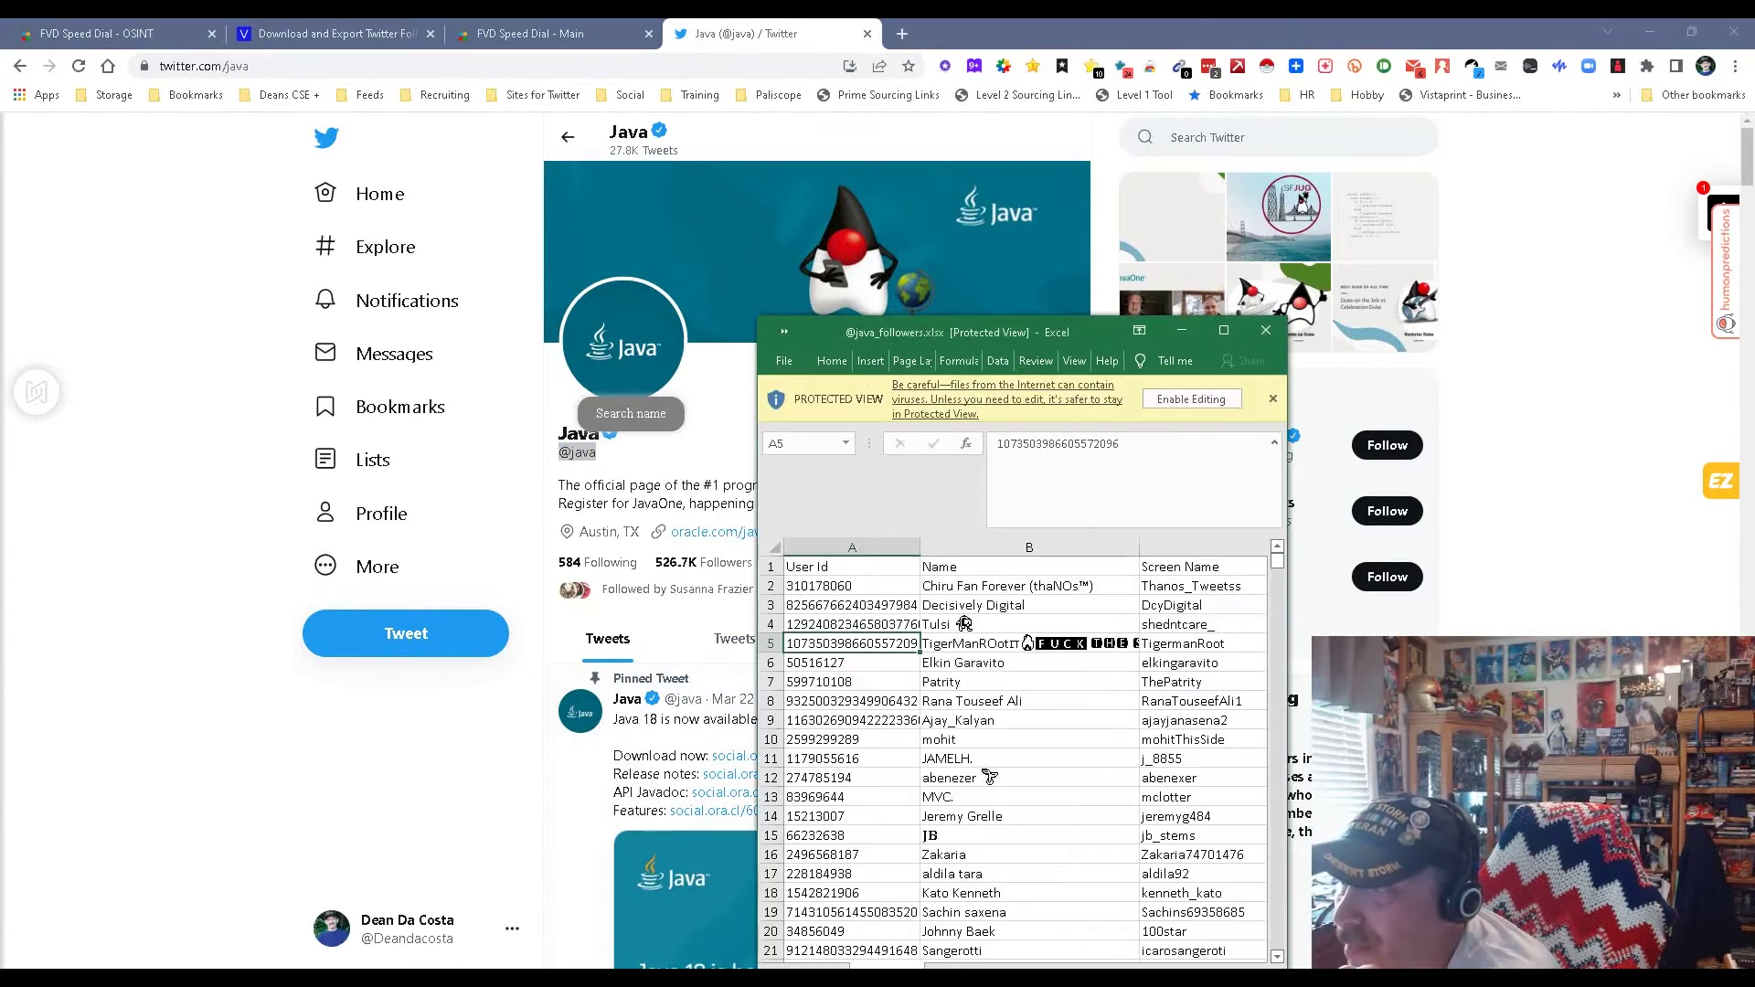
click(1223, 330)
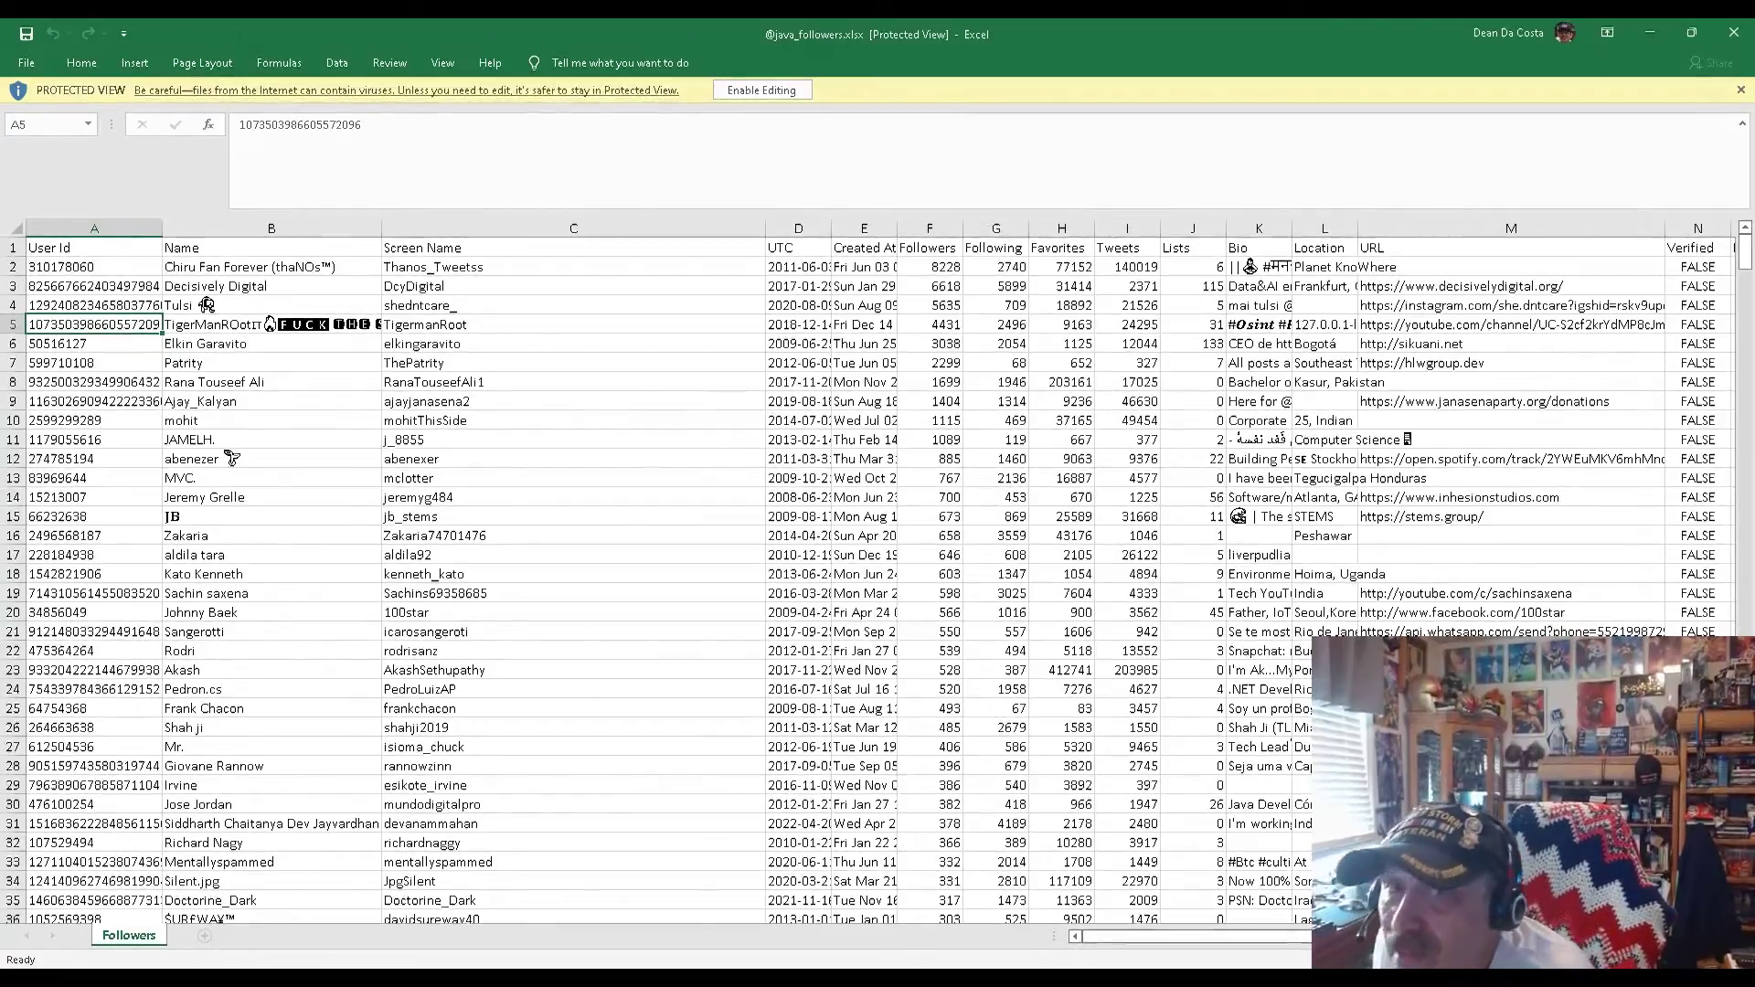
Autofit Location column L, then minimize the followers workbook
scroll(233, 458, down, 5)
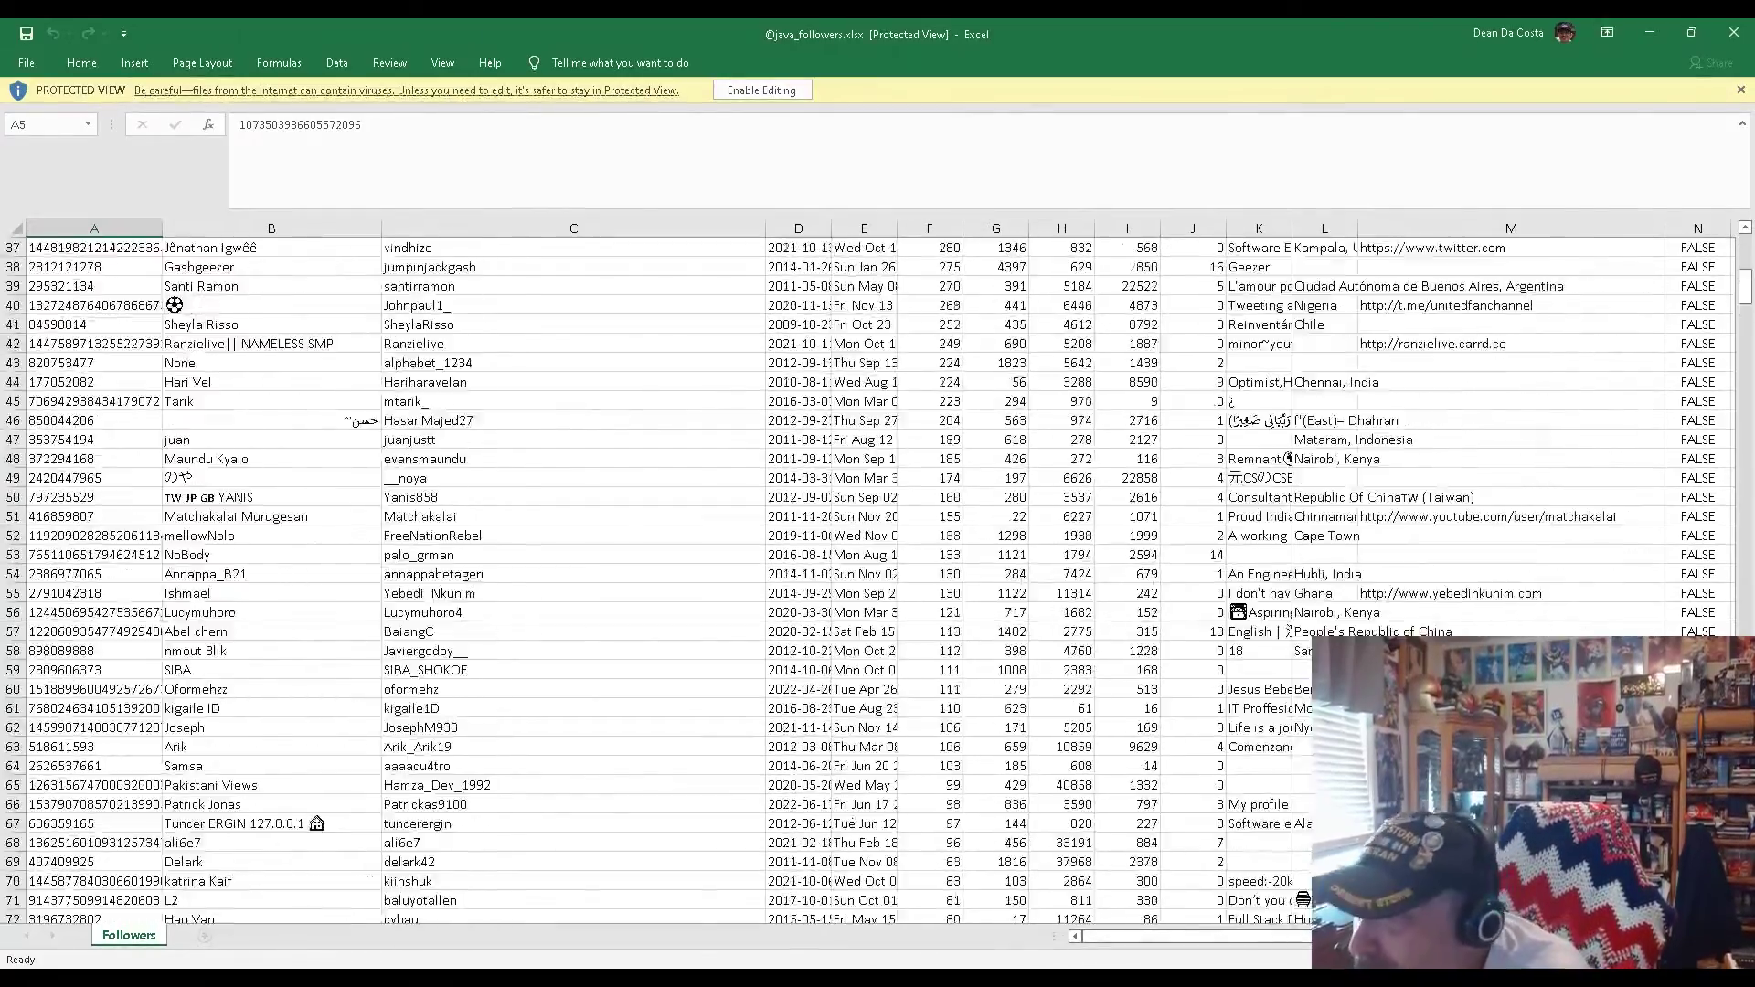
scroll(232, 458, up, 5)
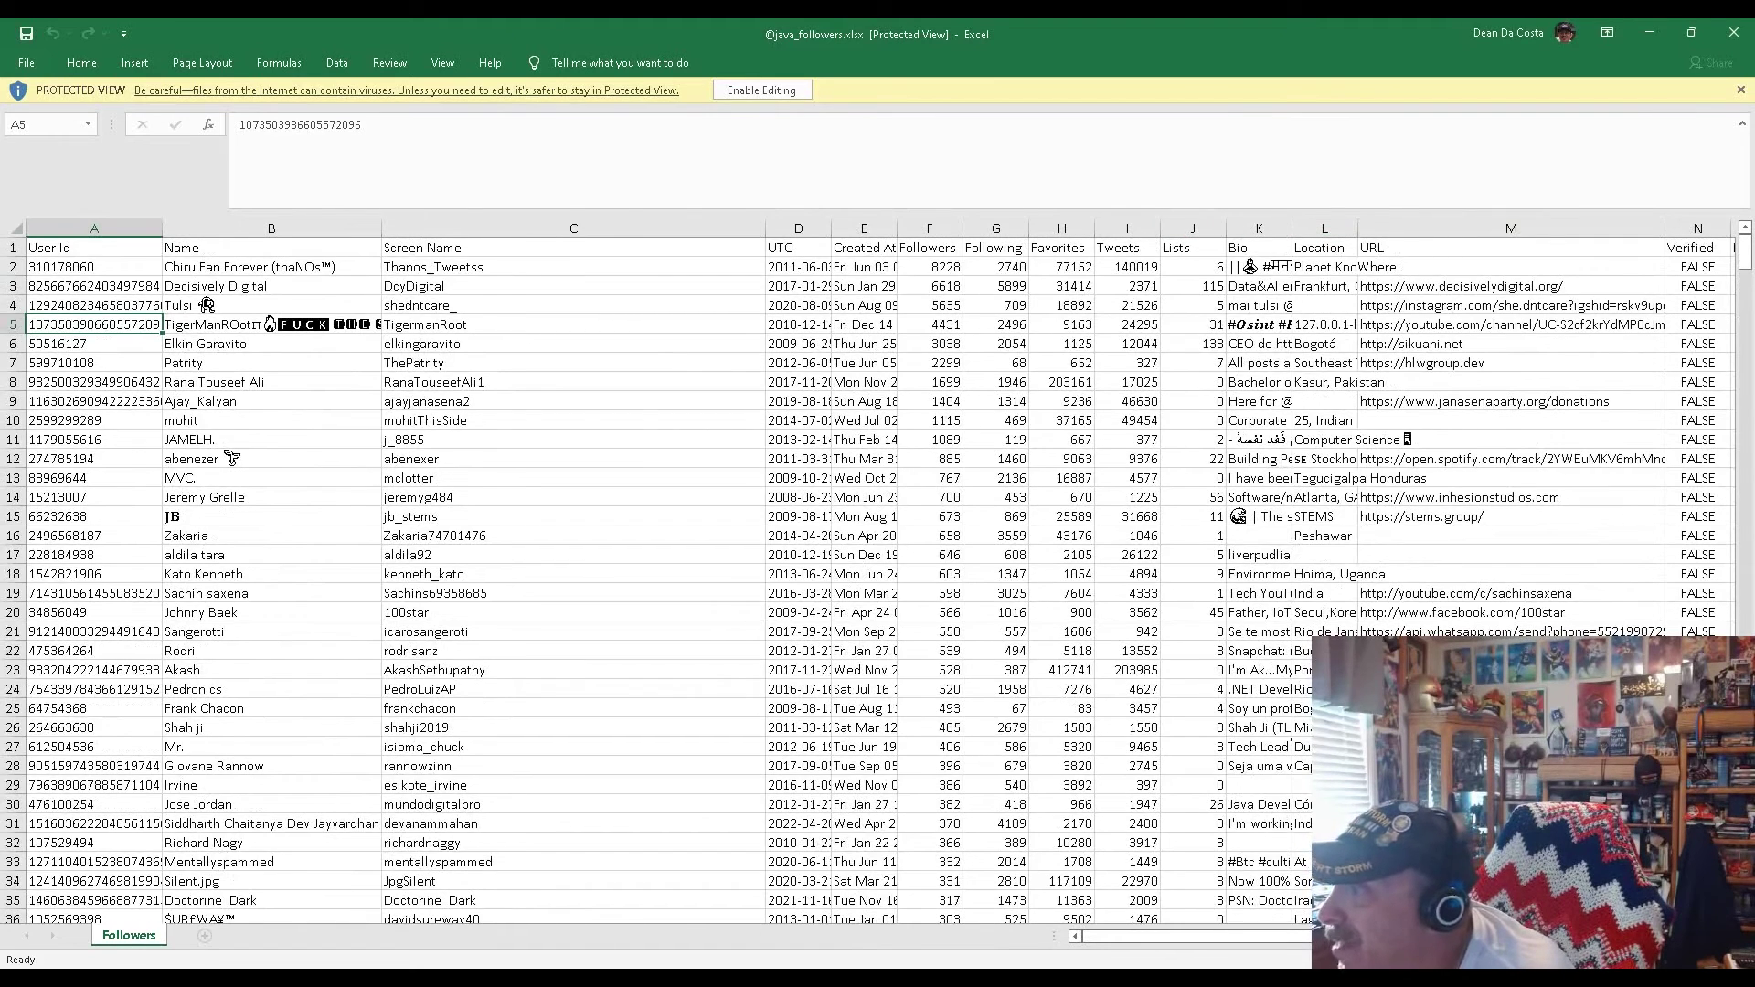
double_click(1358, 229)
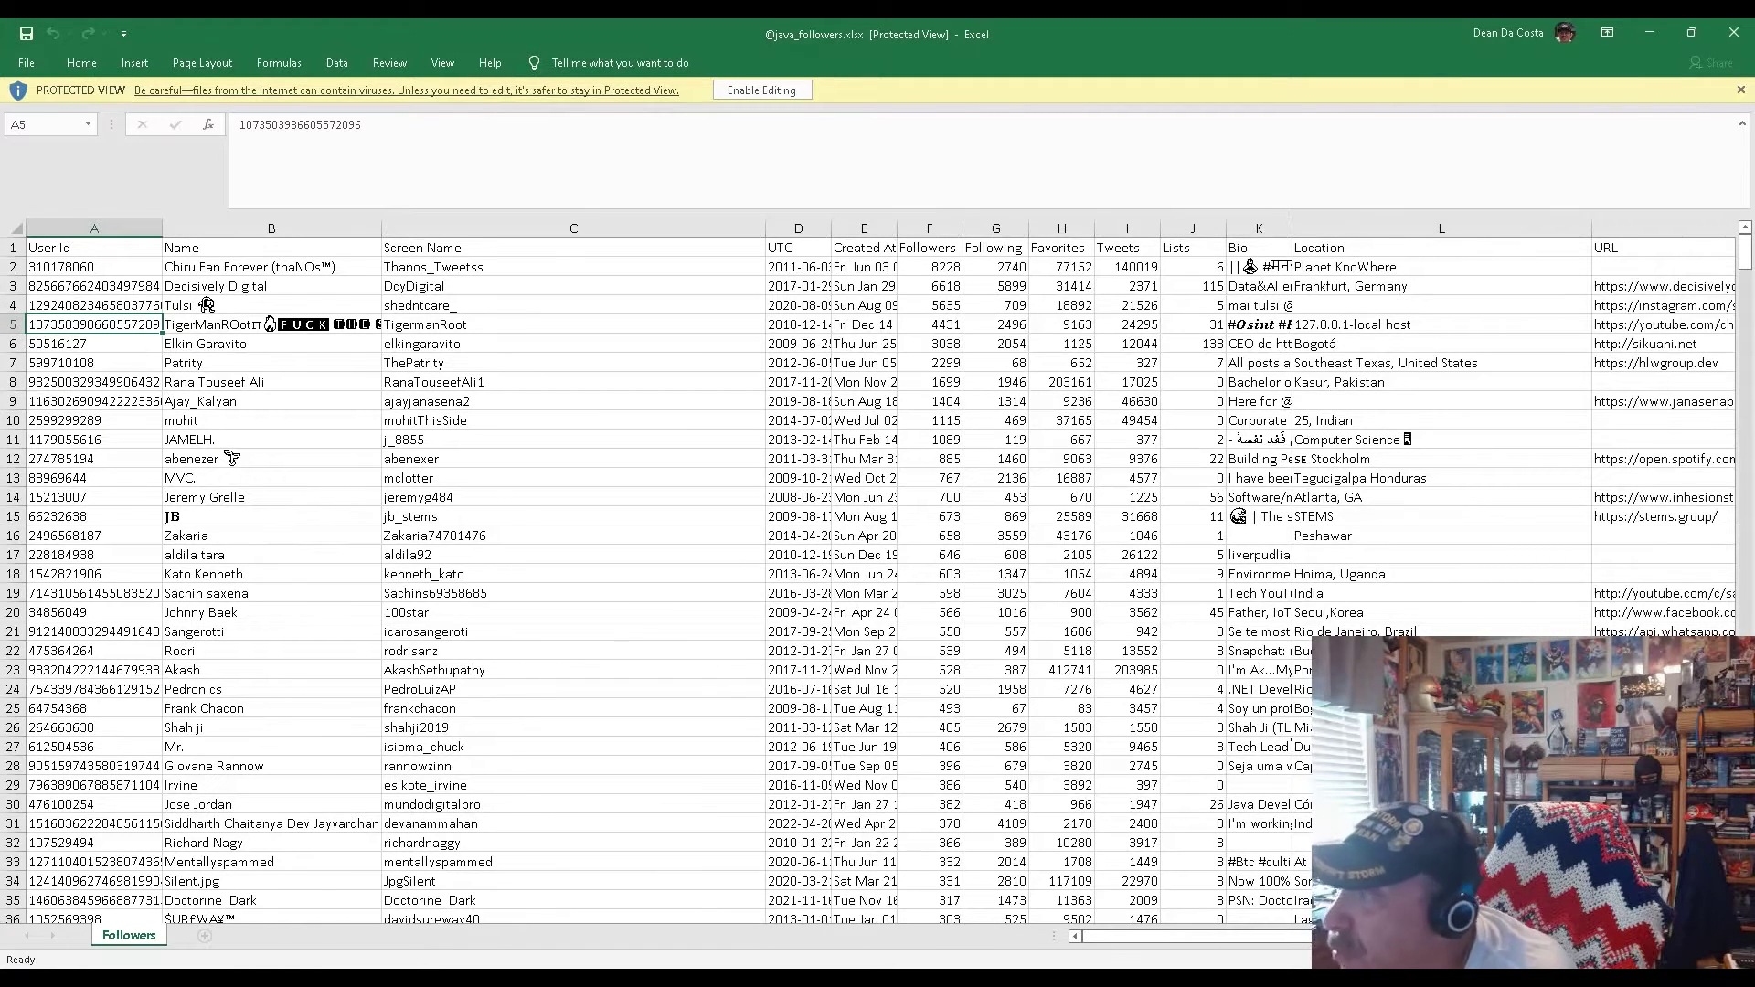
scroll(231, 458, down, 20)
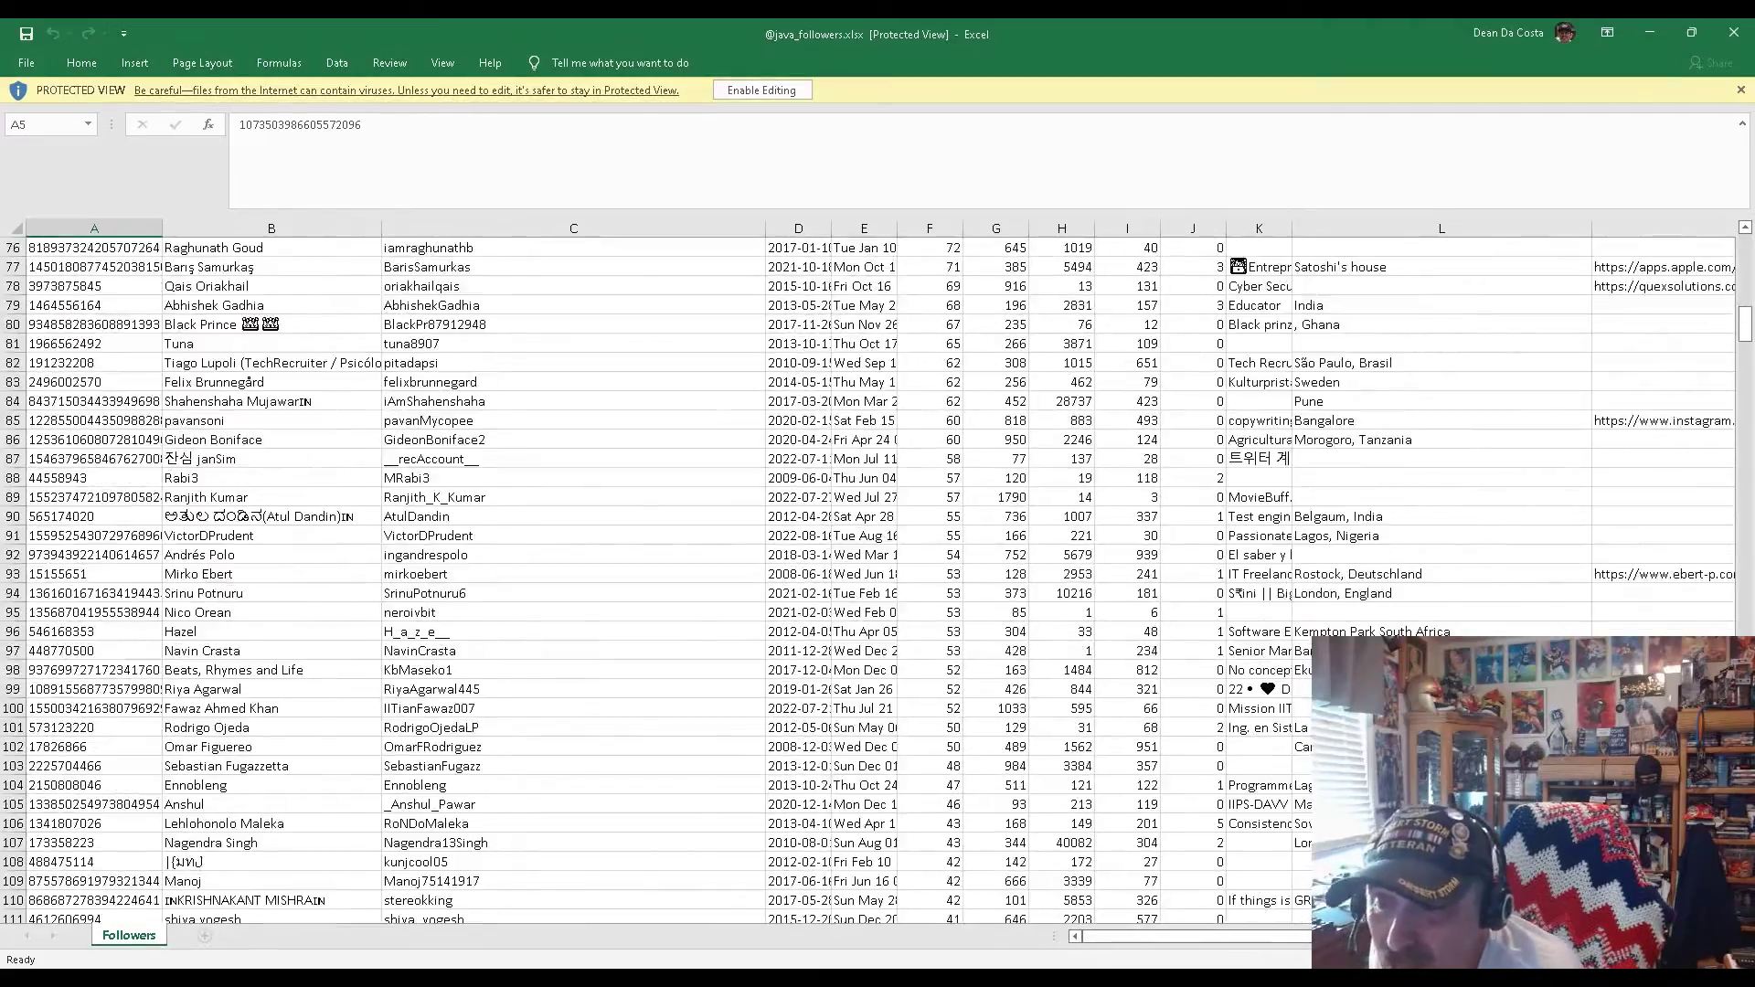
scroll(232, 458, down, 1)
scroll(232, 458, up, 20)
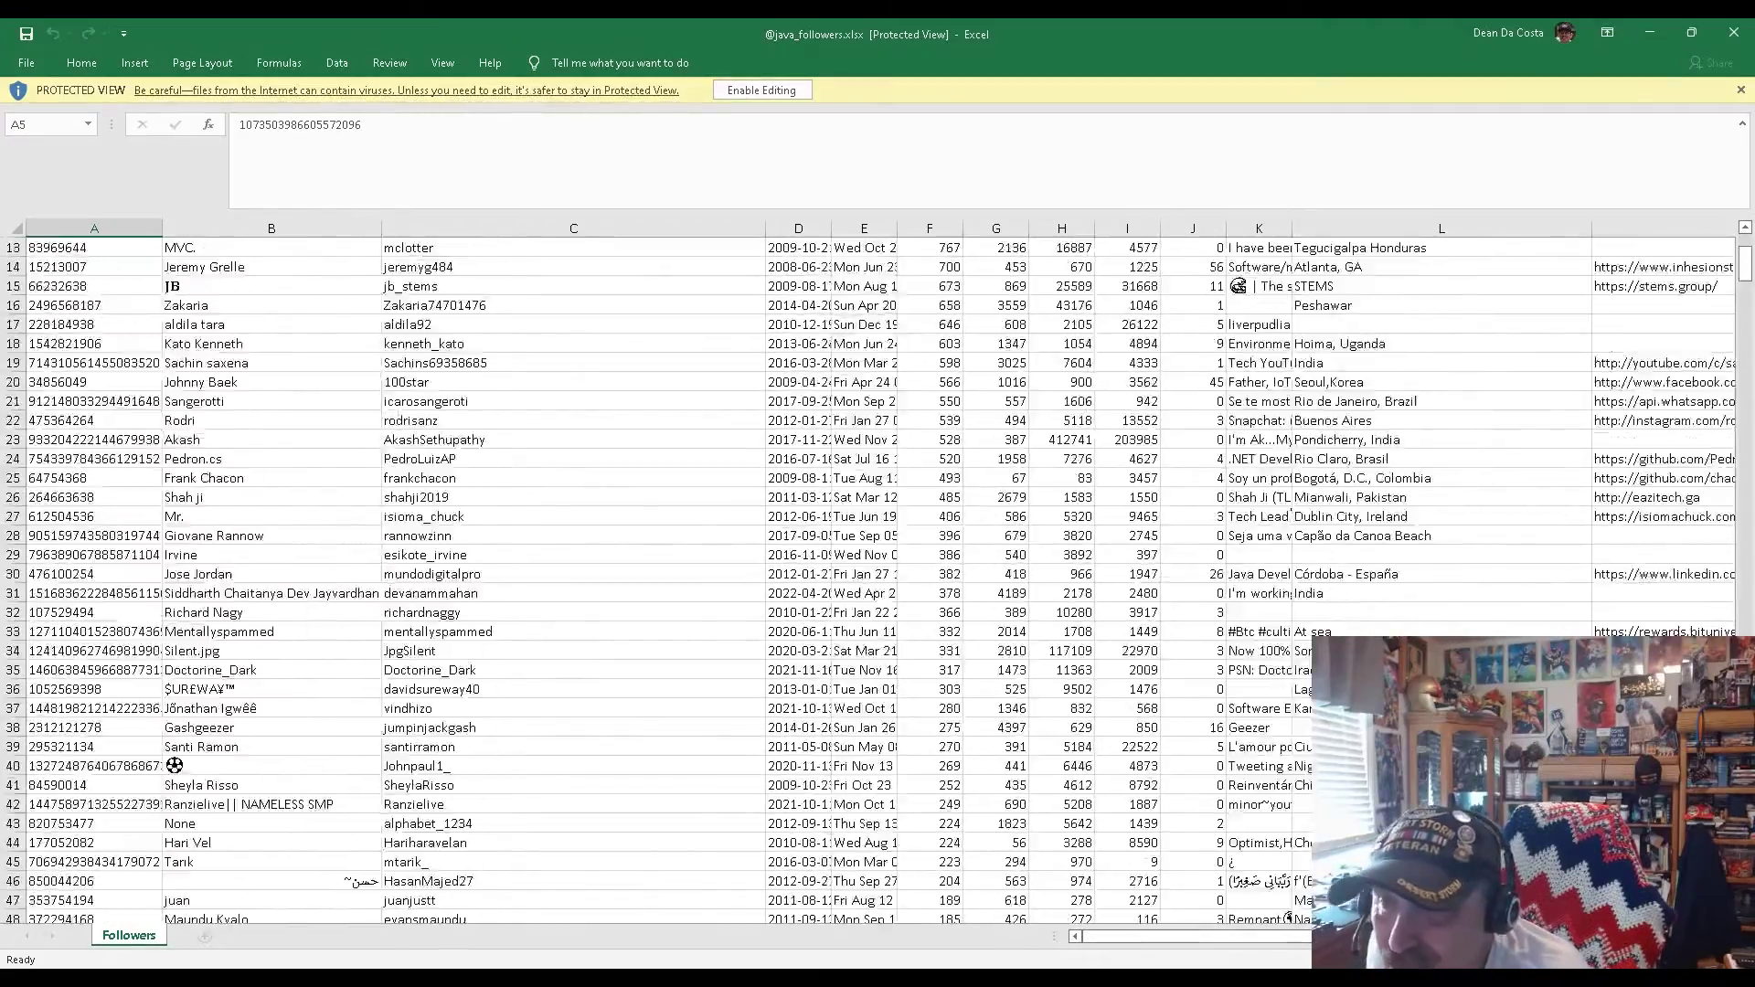
scroll(231, 458, up, 4)
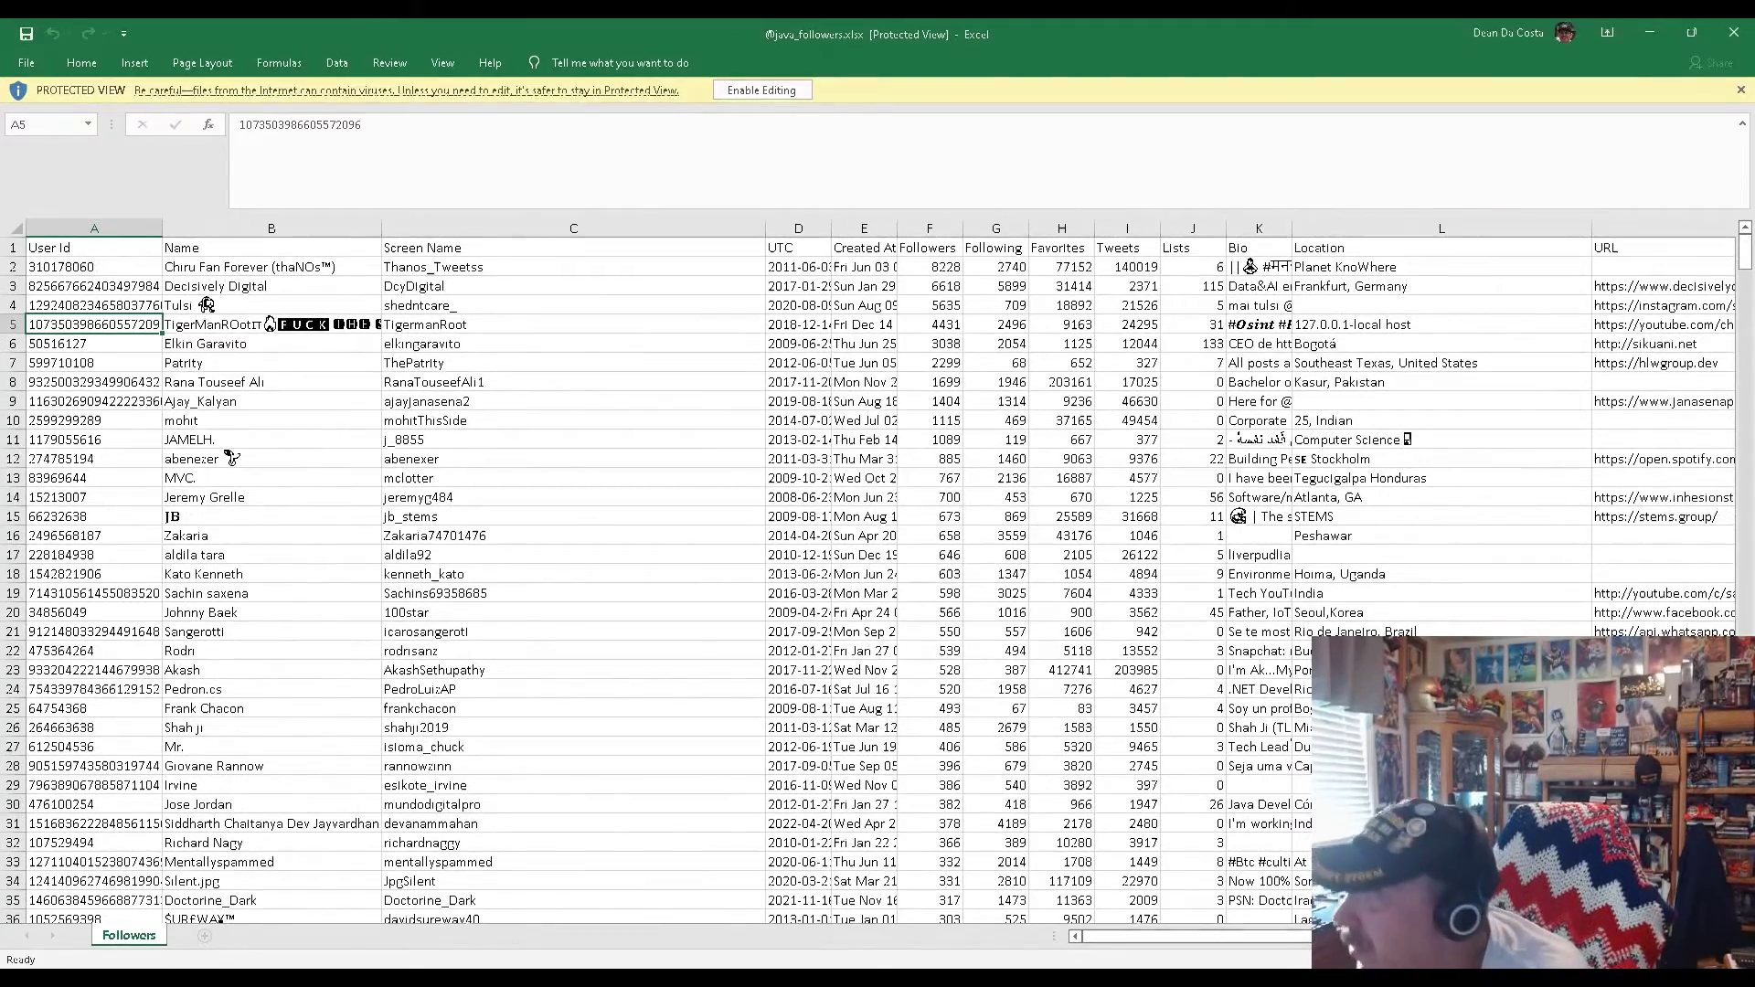
click(1651, 32)
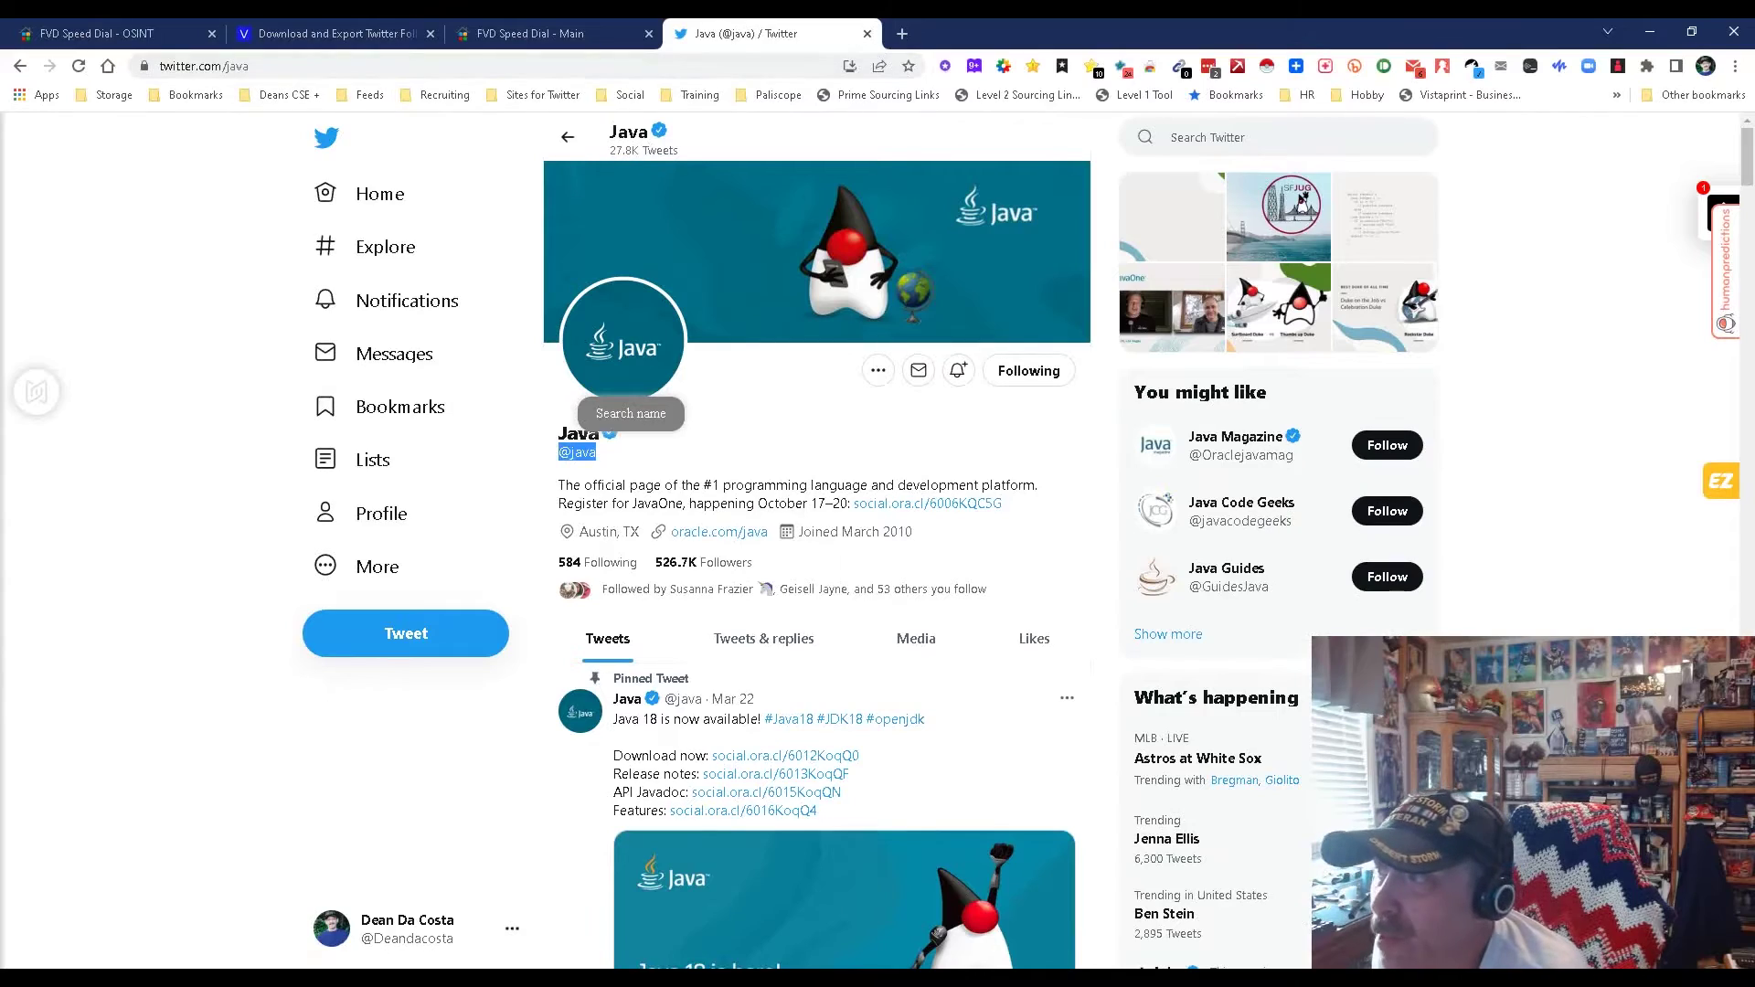
In a new tab, load the presenter's profile from the bookmarks folder and select its URL
click(903, 33)
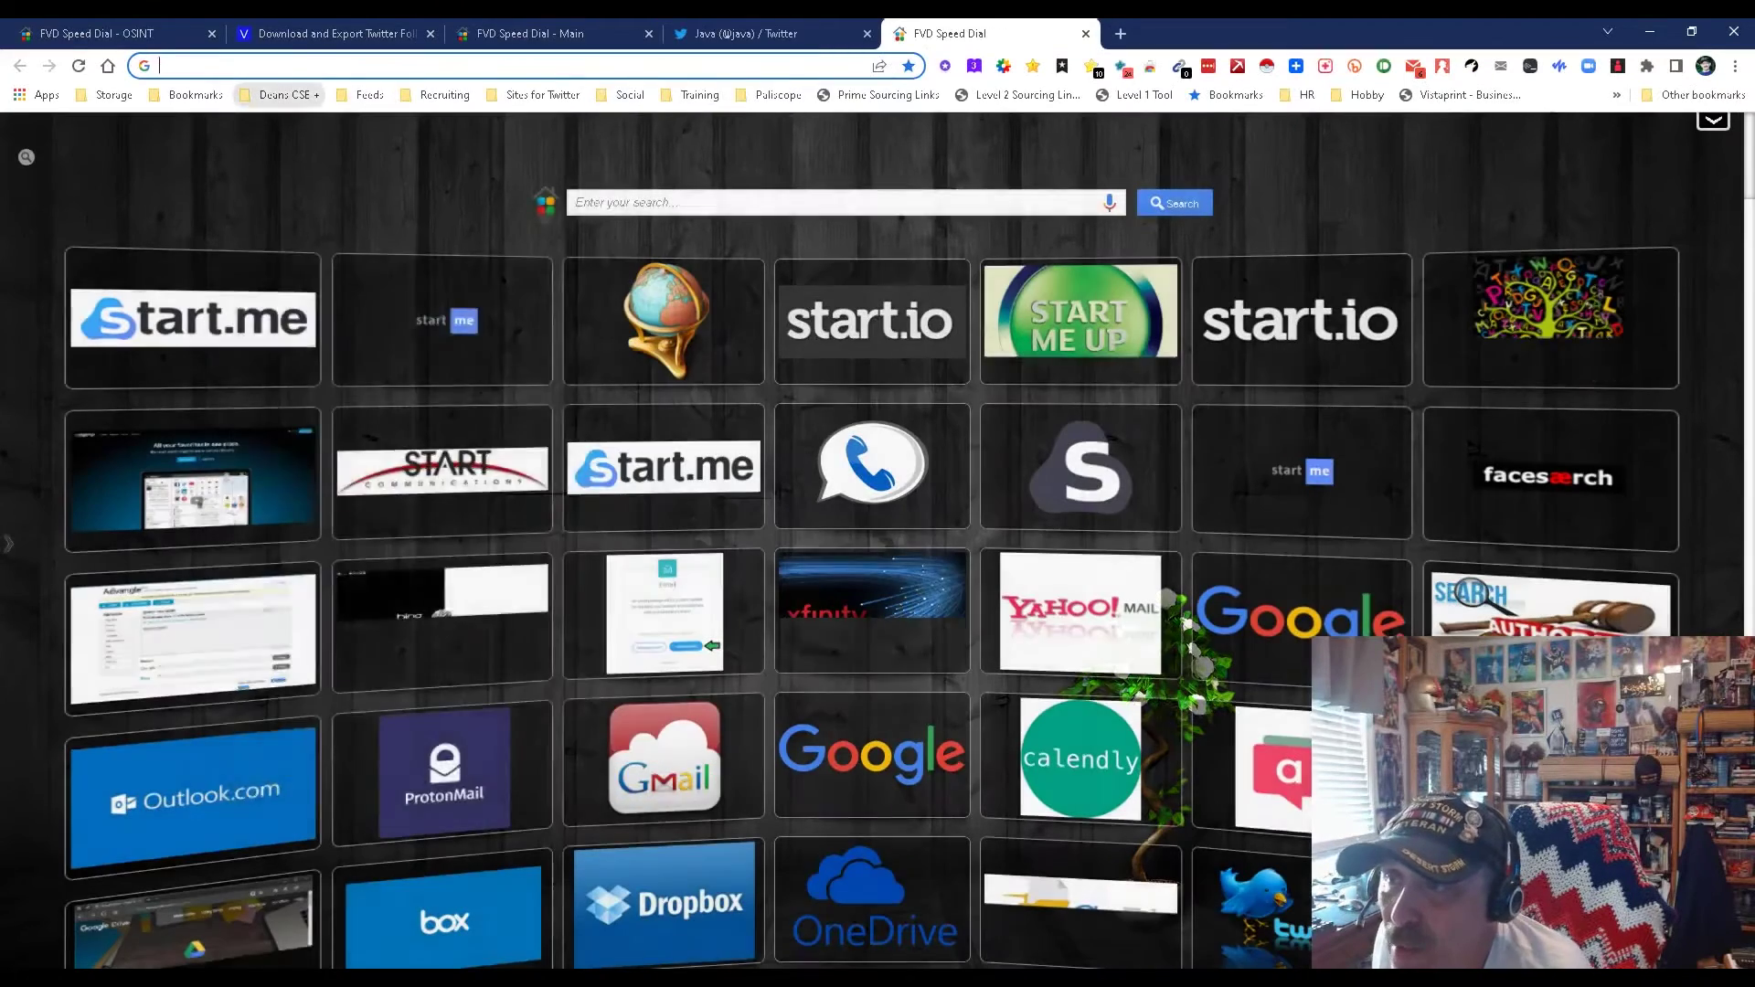
click(278, 95)
click(329, 122)
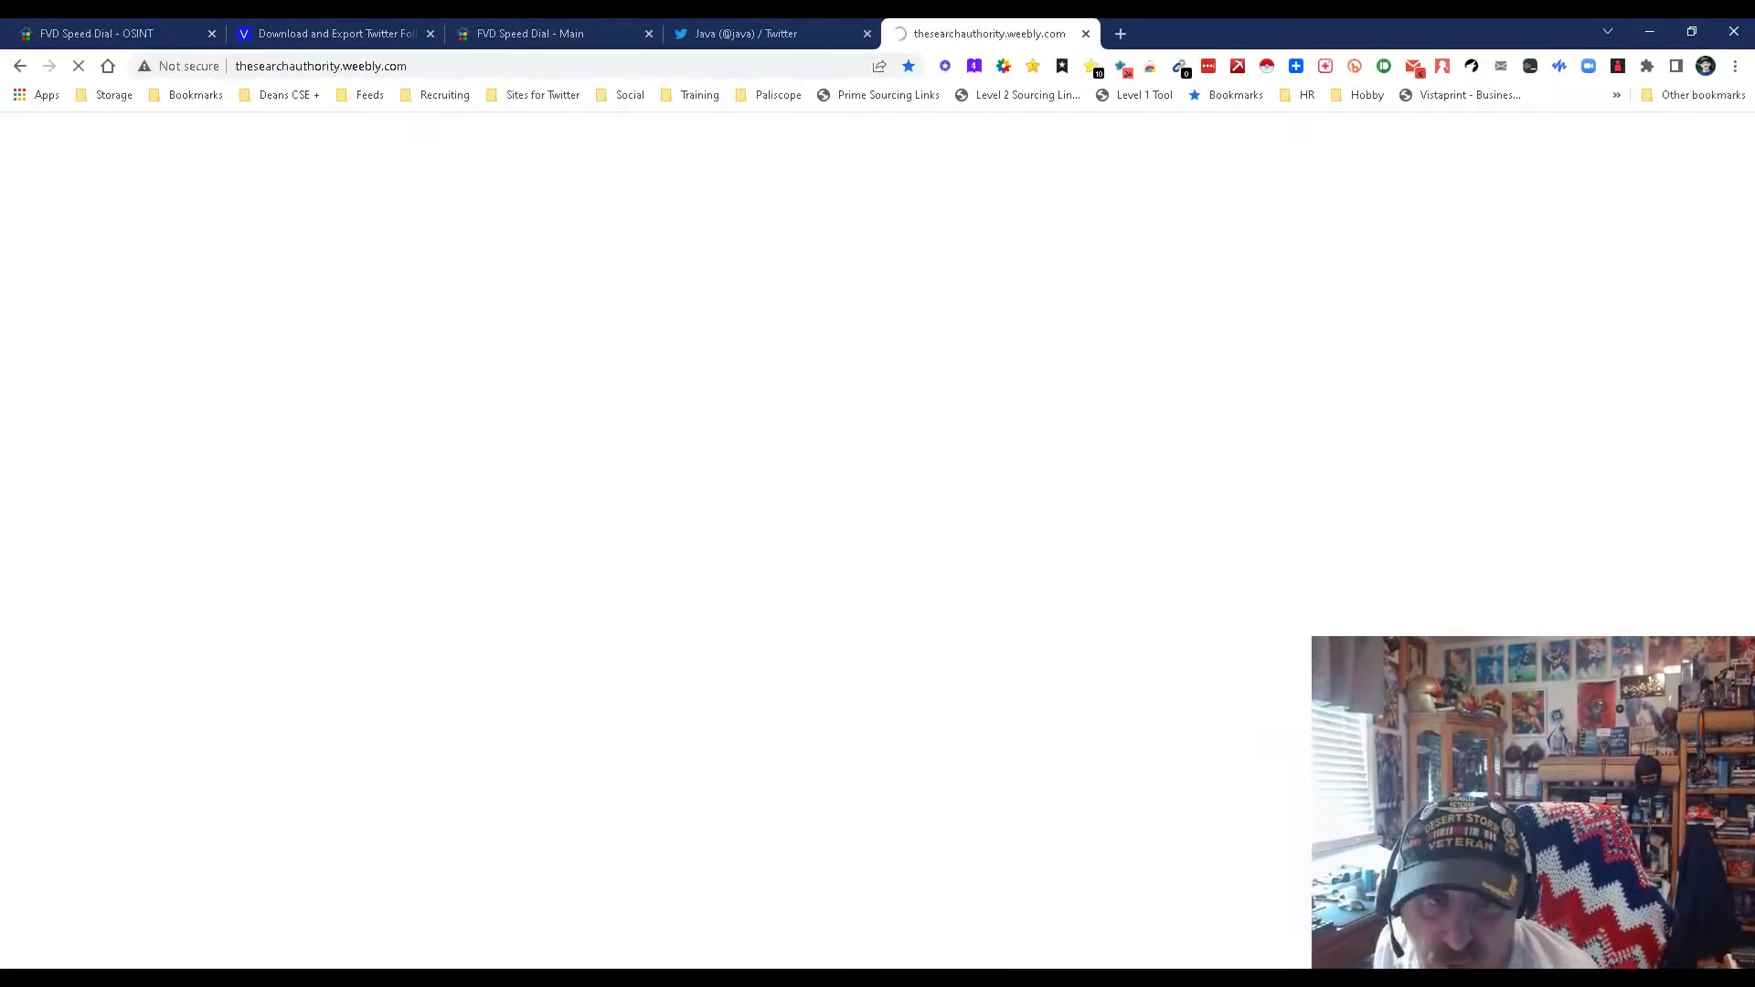
scroll(722, 640, down, 10)
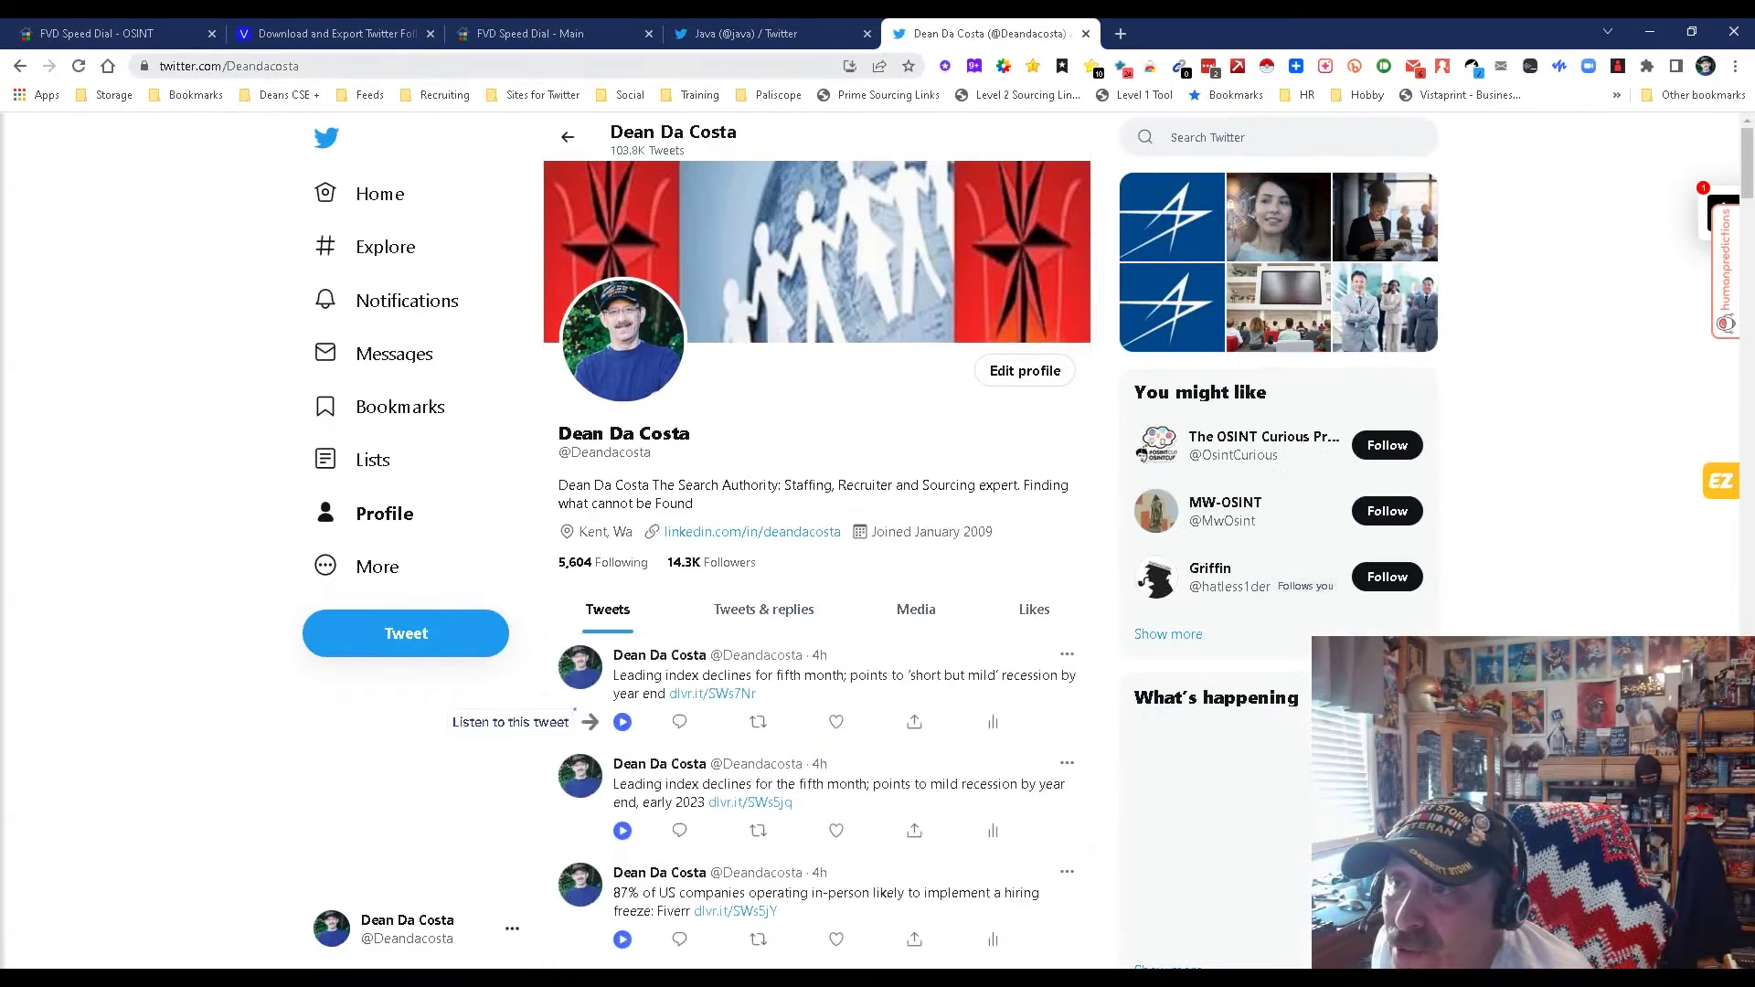
drag(300, 66, 159, 66)
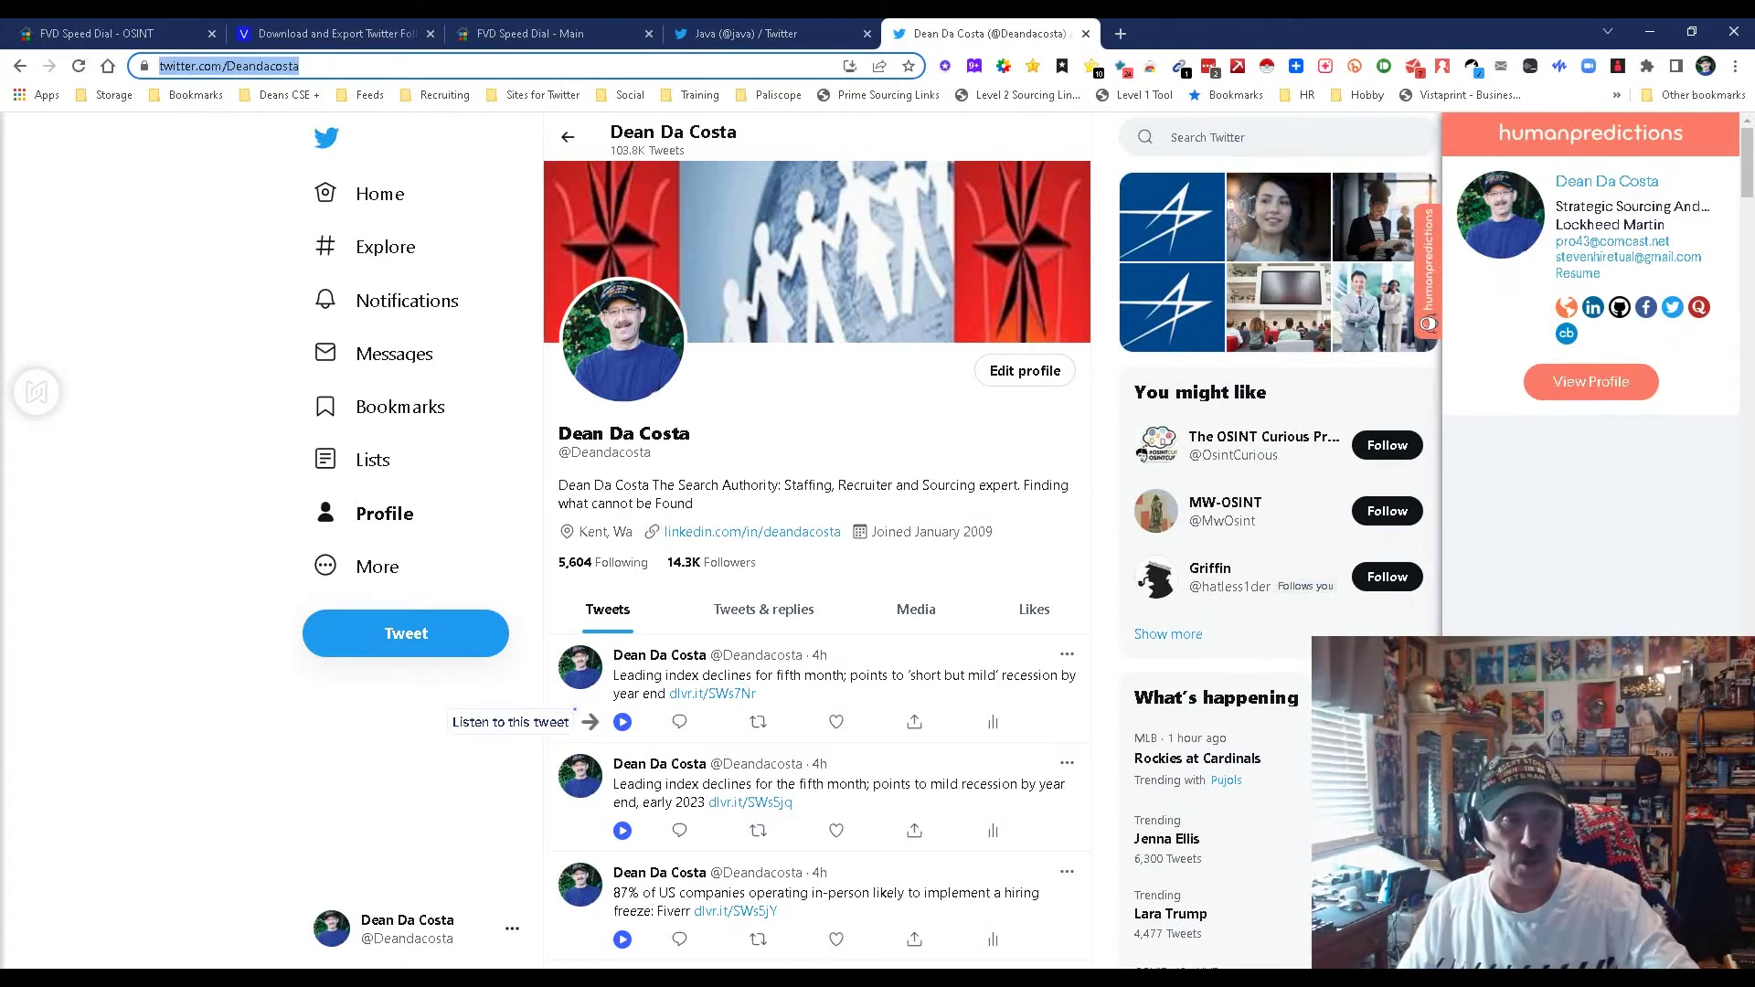
click(1085, 33)
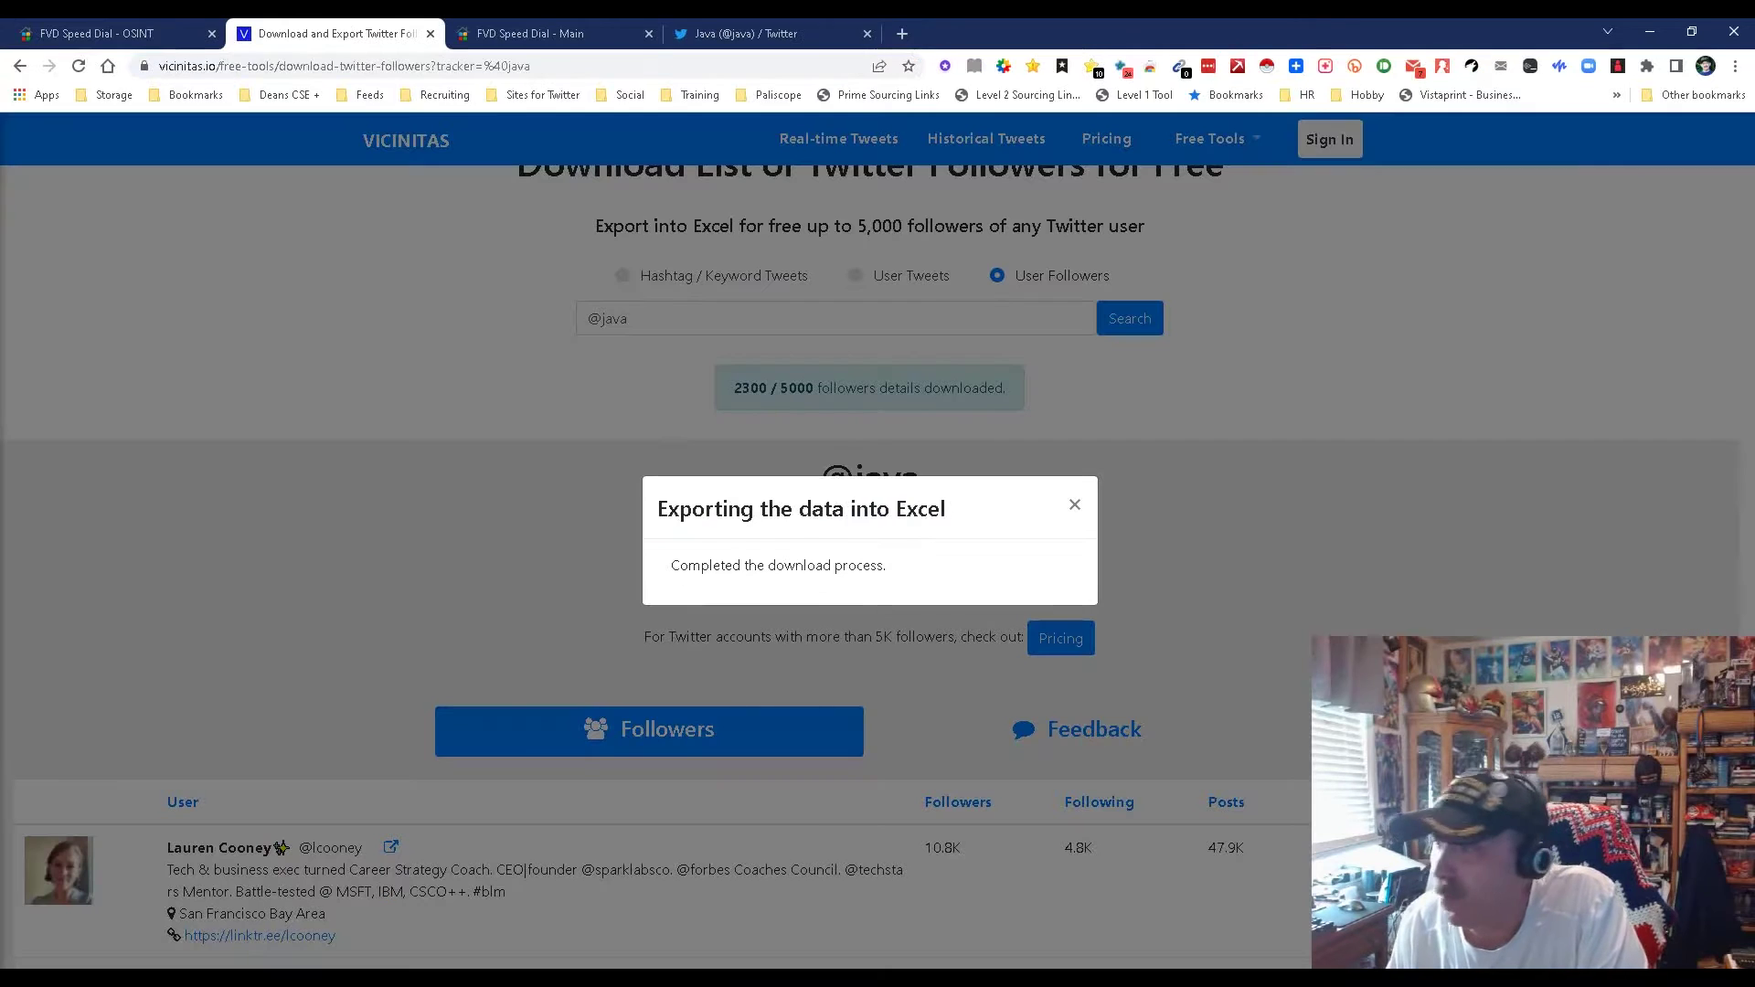
key(ctrl+2)
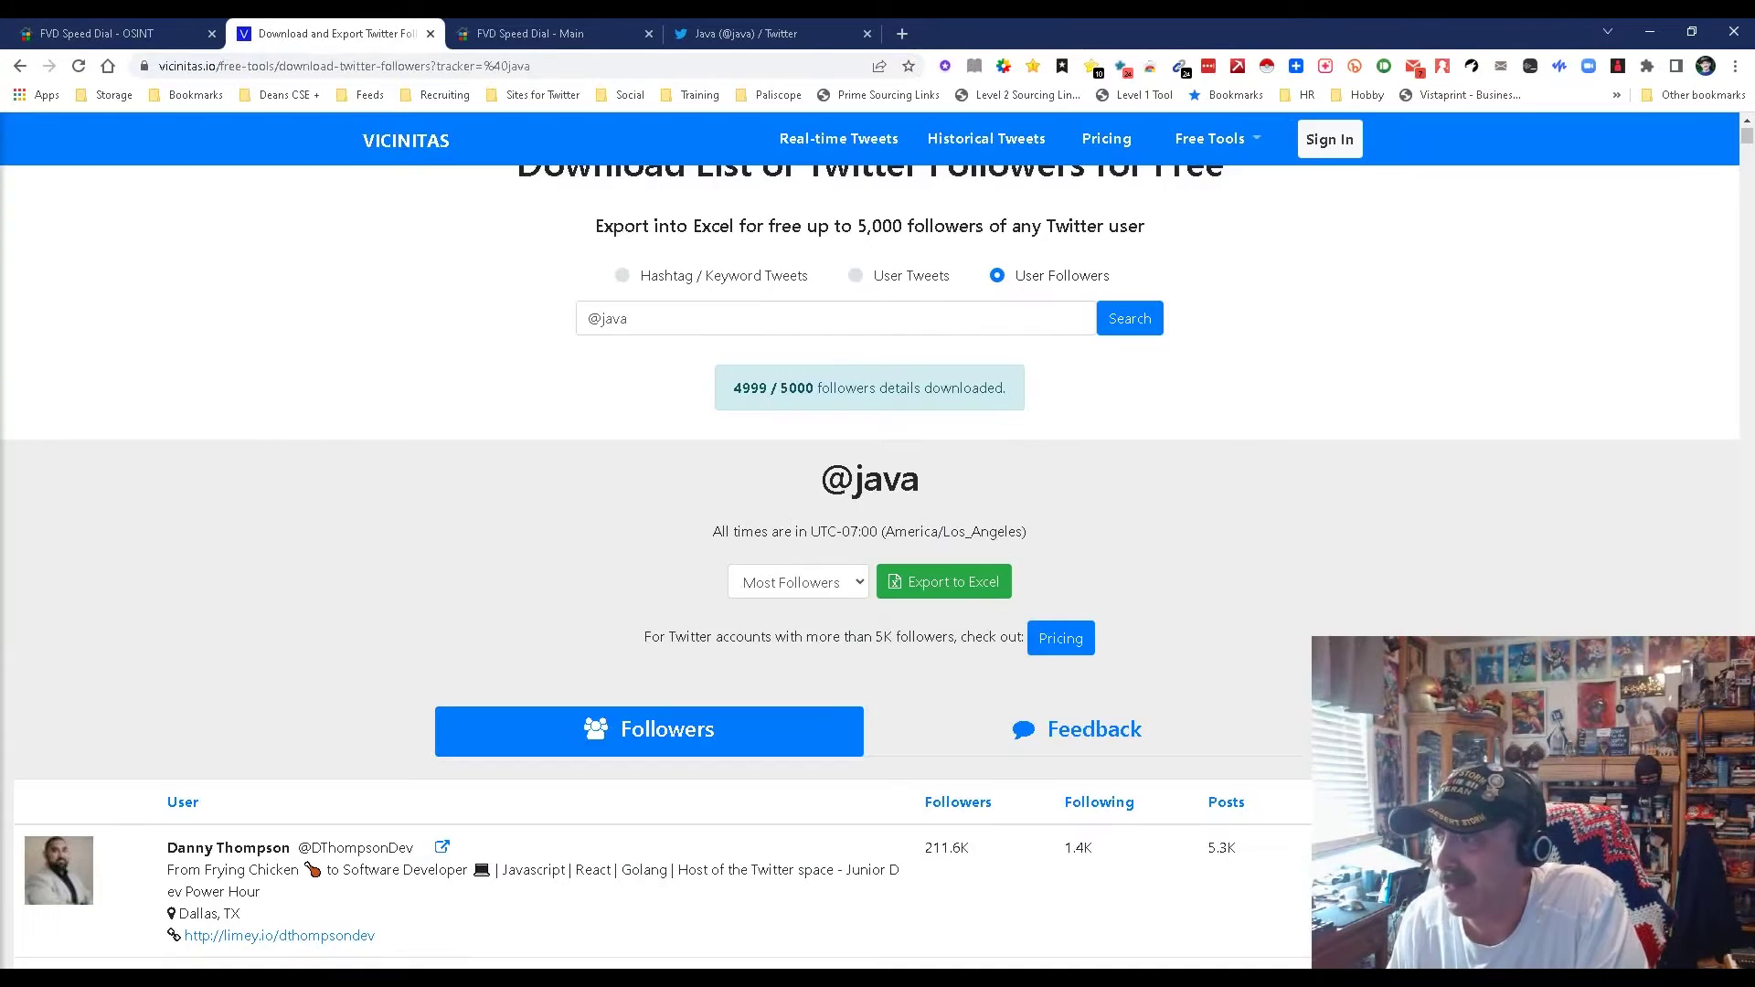
scroll(869, 567, up, 1)
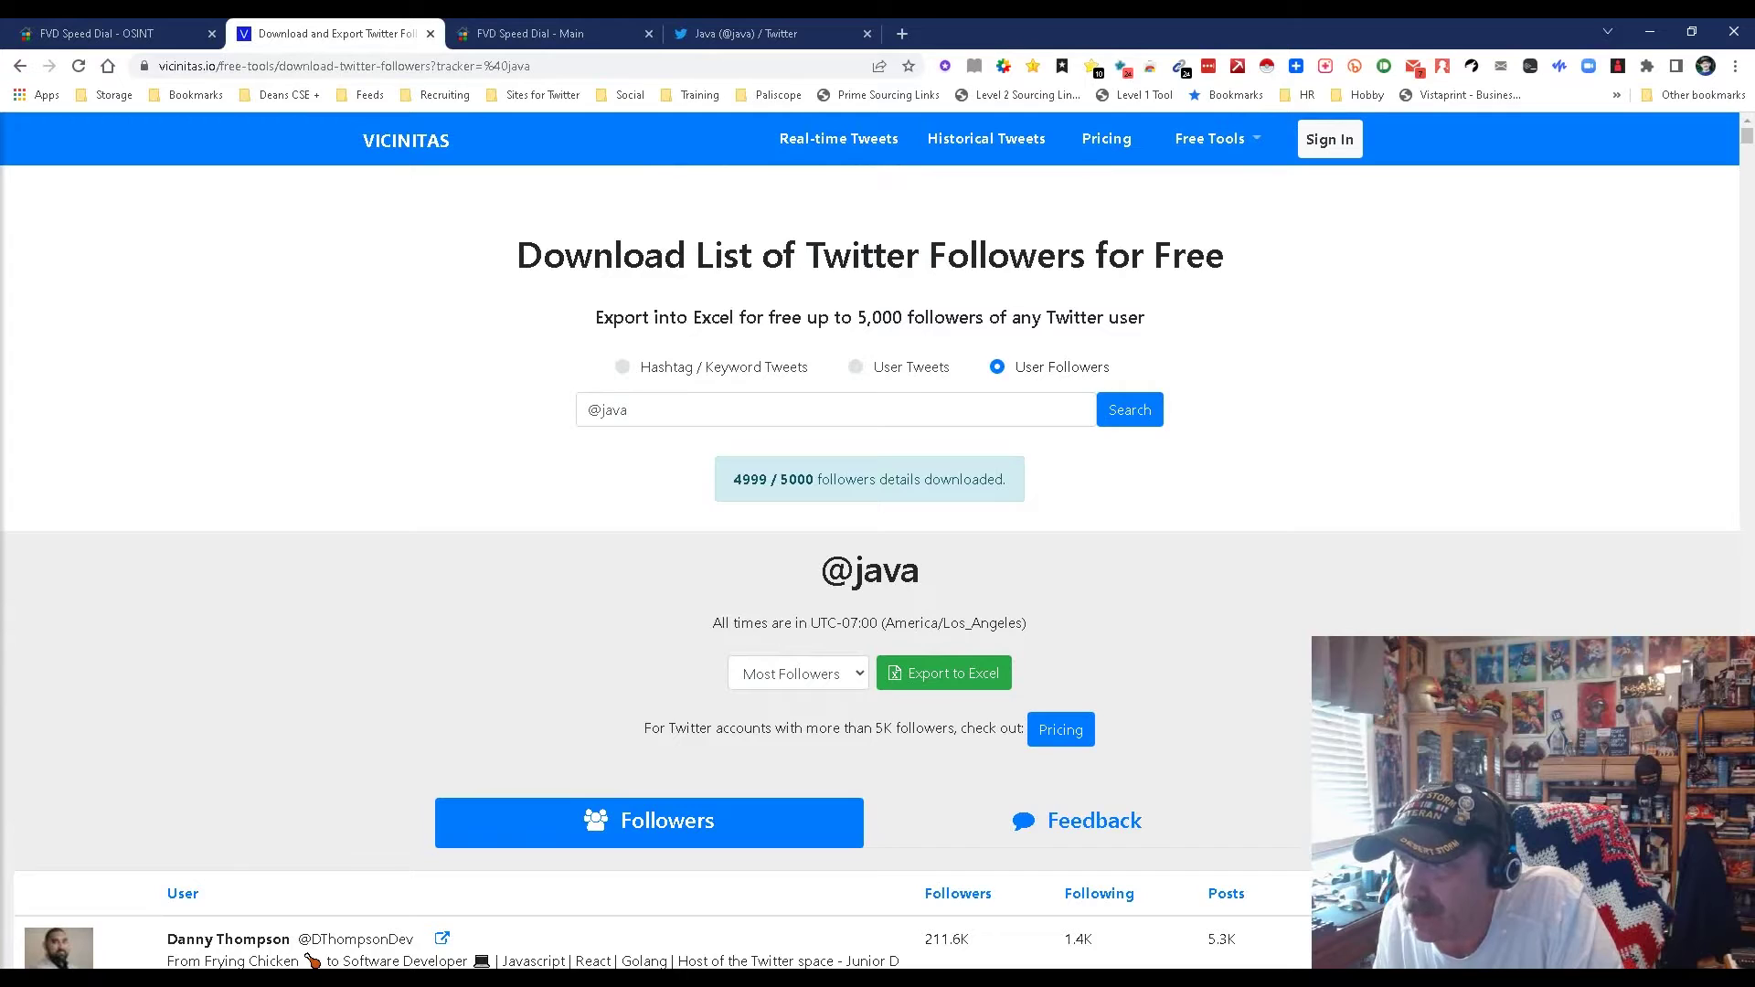
click(1061, 730)
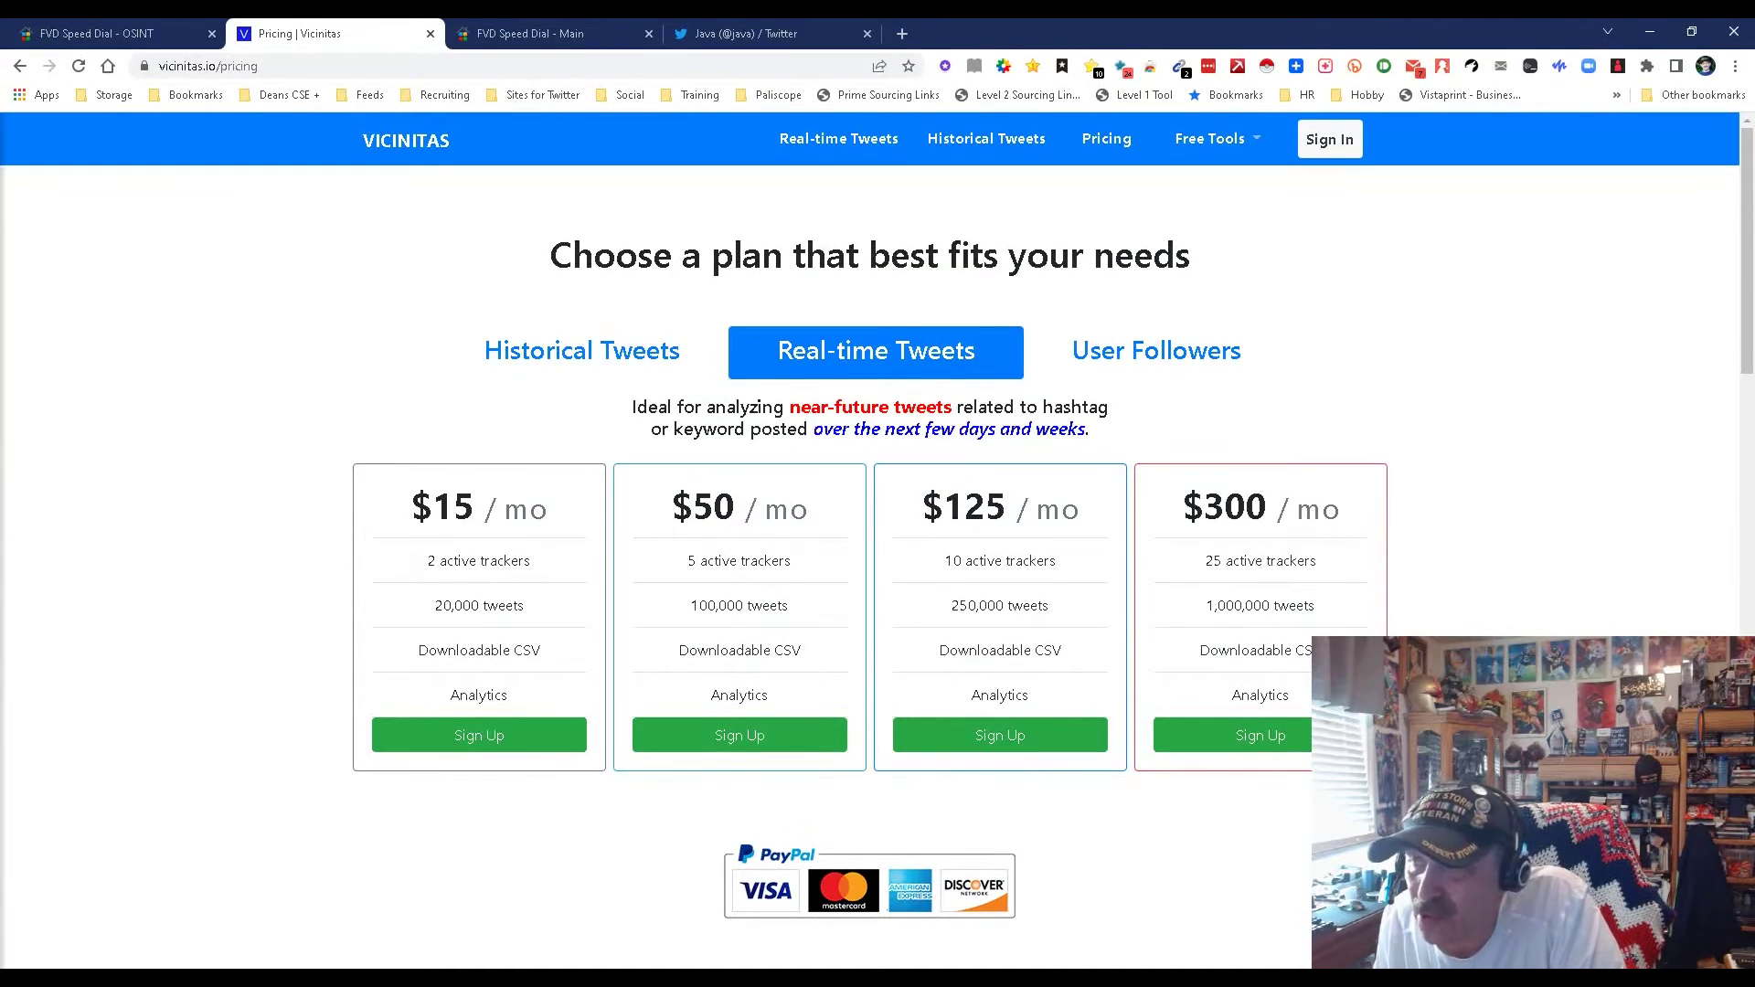
View the User Followers pricing plans ($5–$100), then go back to the download page
click(1180, 352)
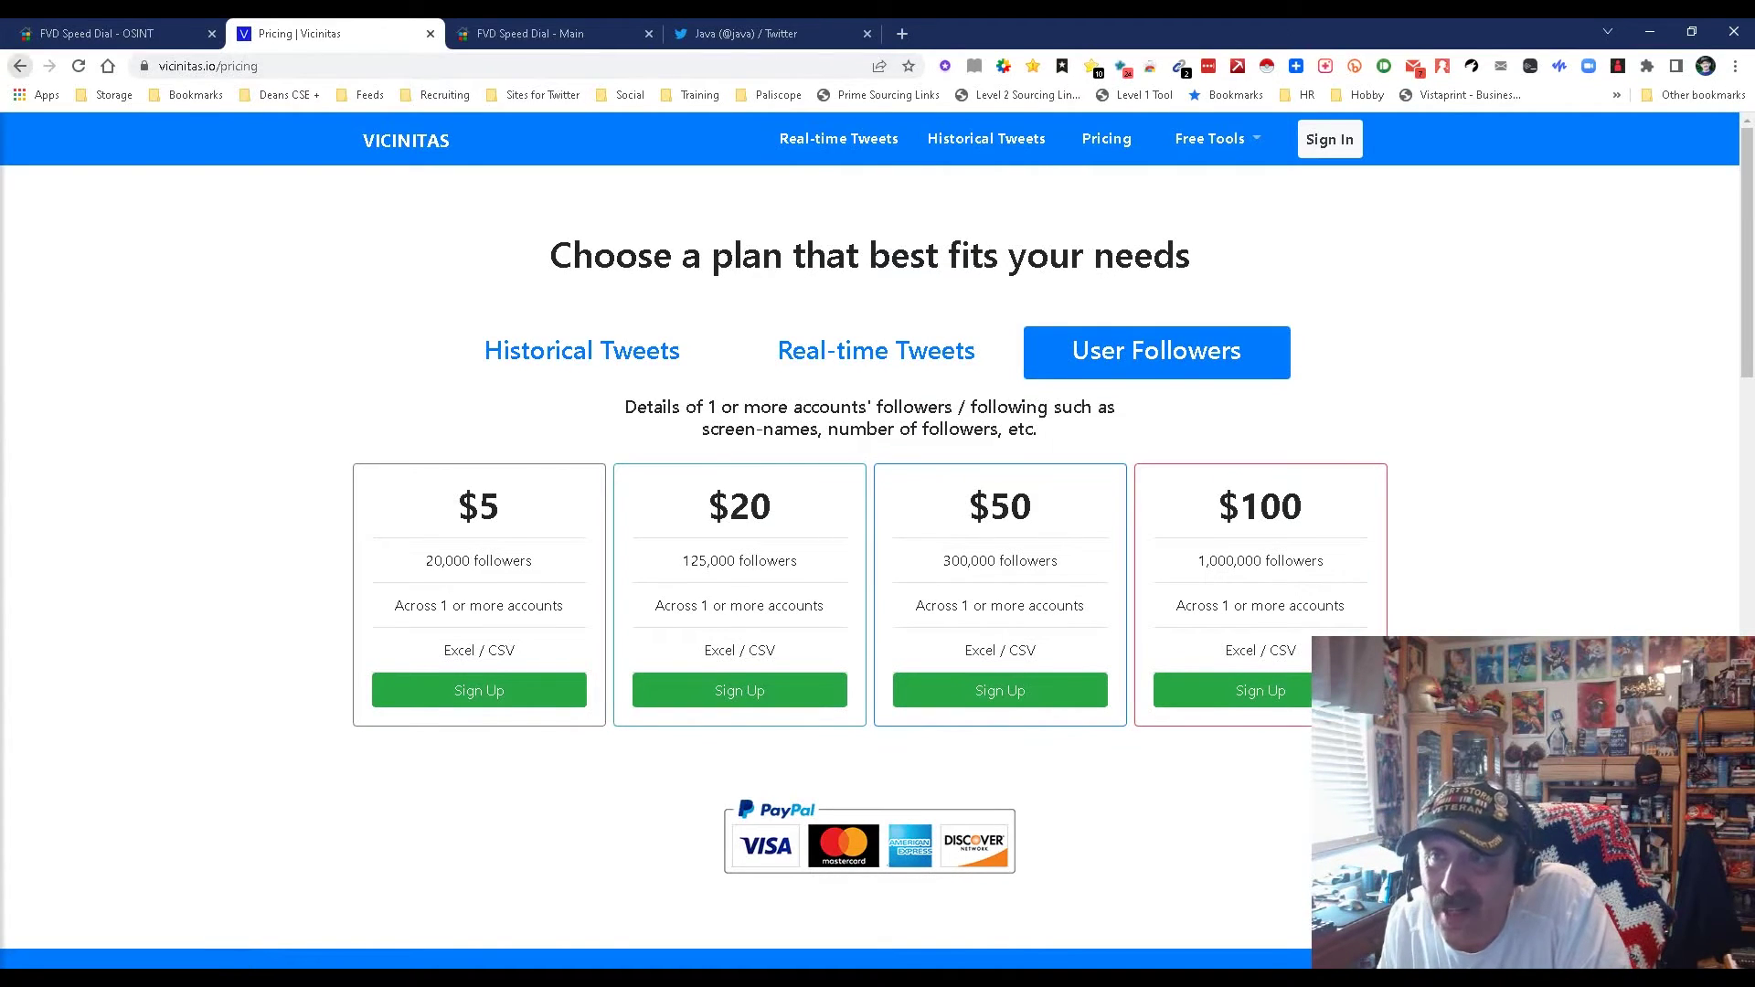
click(20, 66)
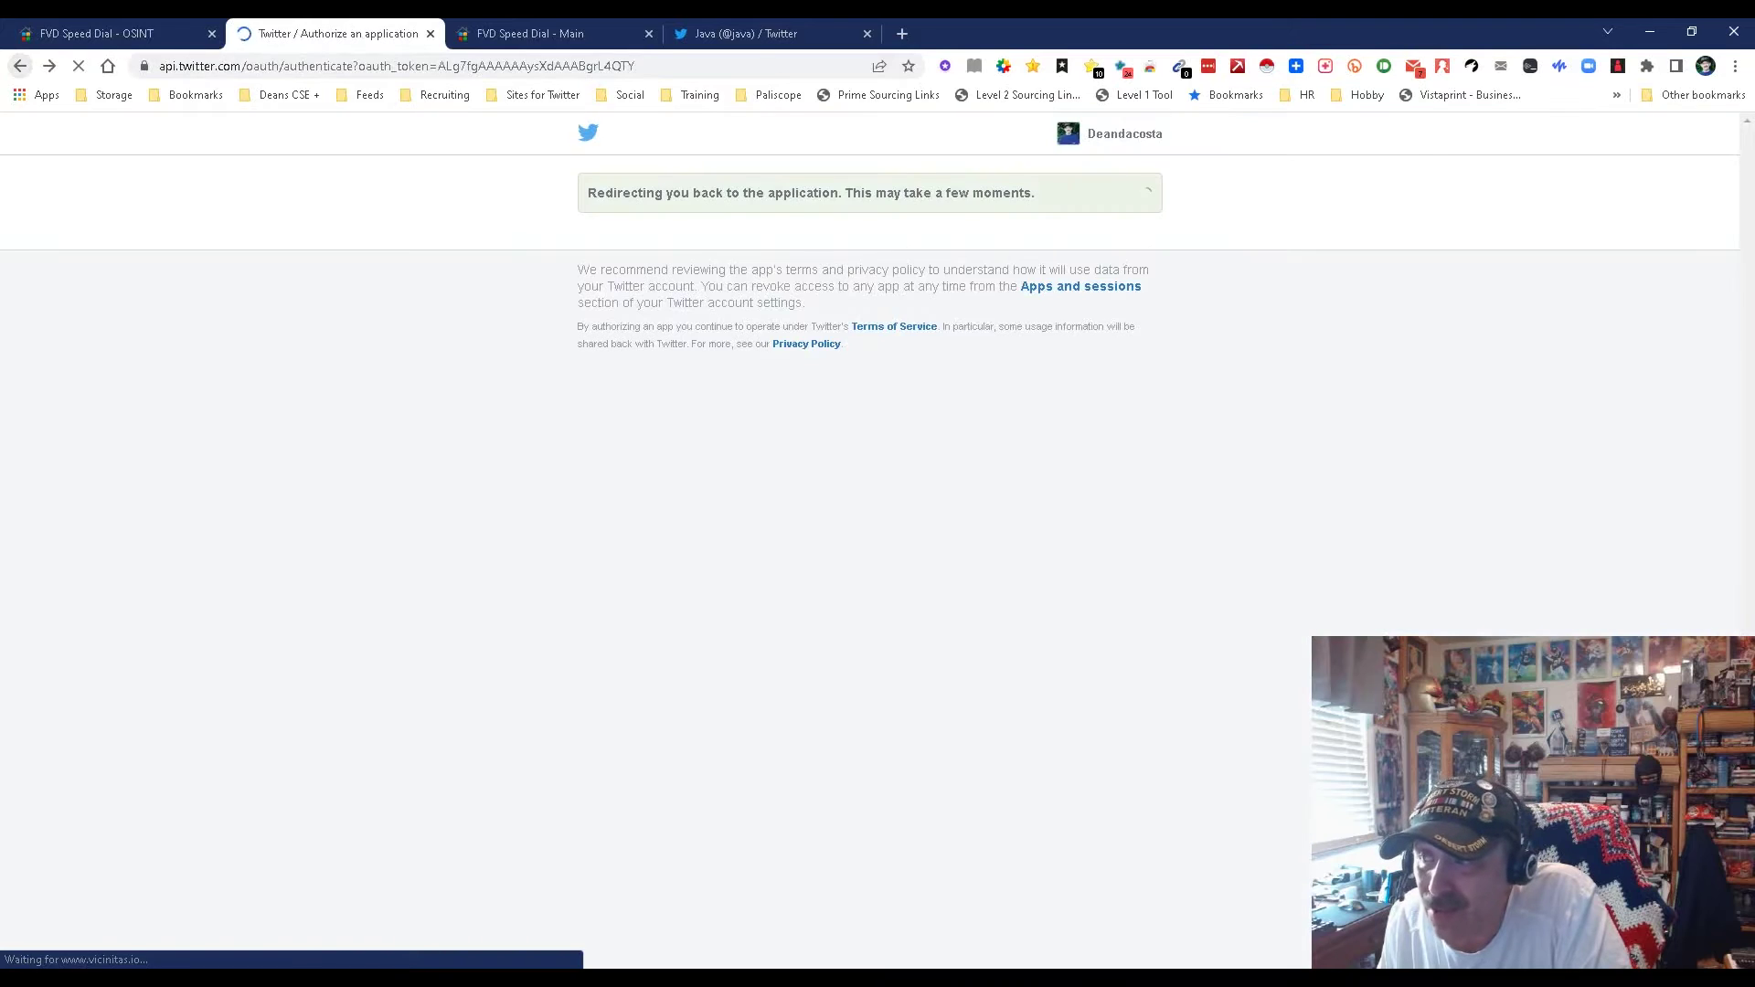